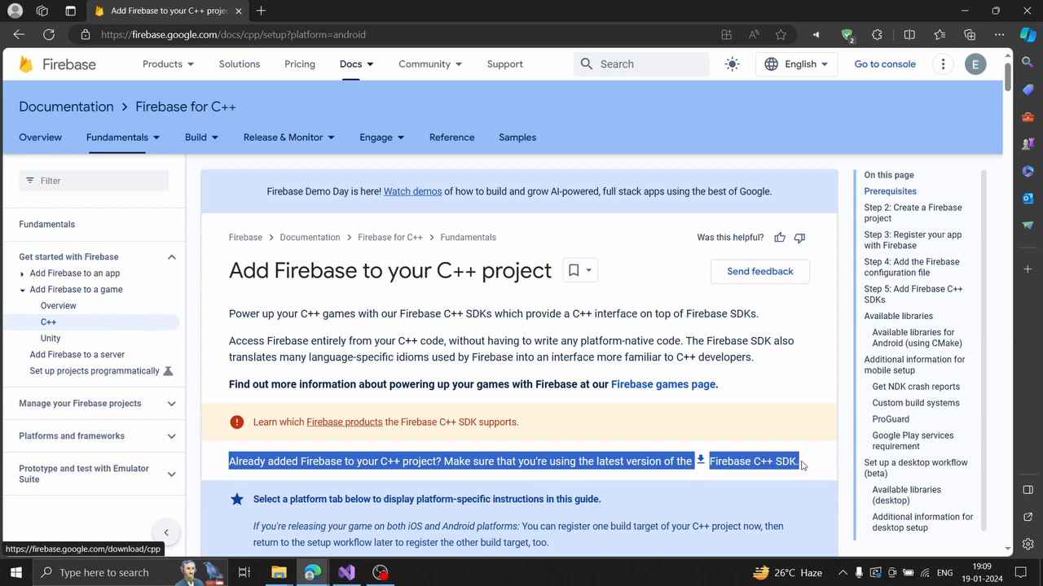
Browse the firebase_cpp_sdk folder, looking into its include and libs subfolders.
{"action": "left_click", "coordinate": [650, 485]}
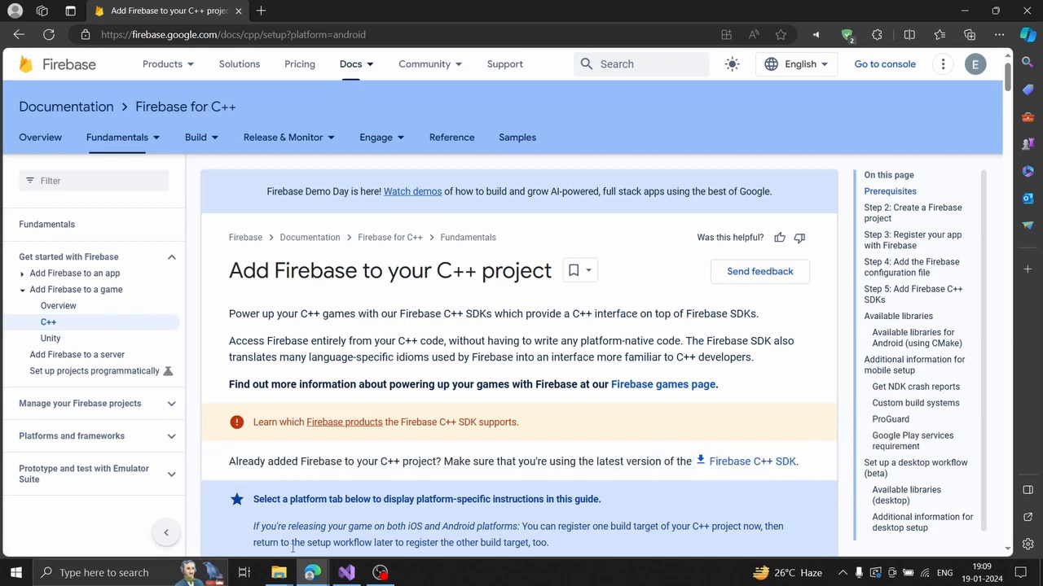
{"action": "mouse_move", "coordinate": [278, 572]}
{"action": "left_click", "coordinate": [229, 520]}
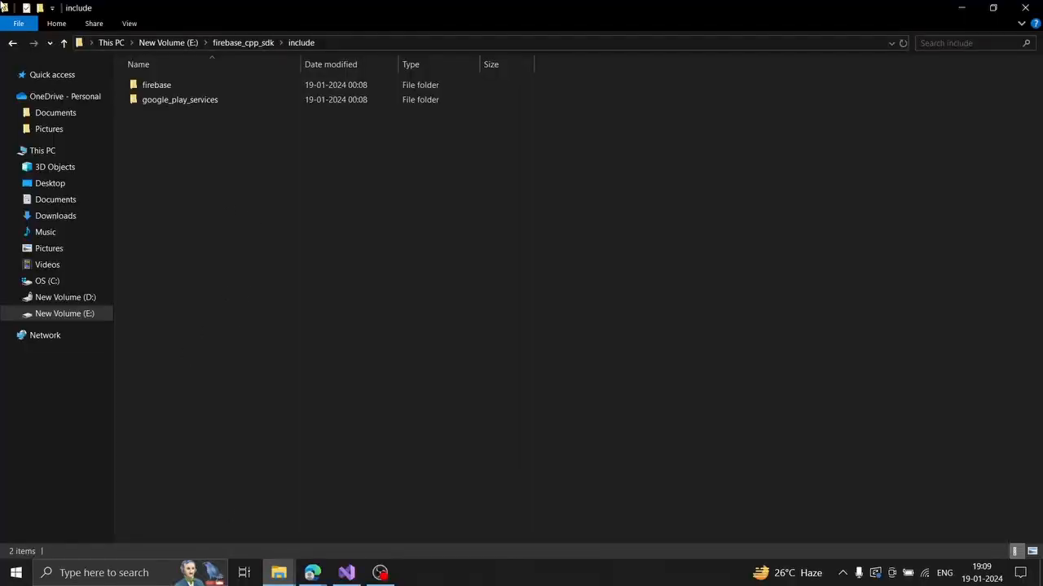
{"action": "left_click", "coordinate": [12, 42]}
{"action": "left_click_drag", "start_coordinate": [218, 337], "coordinate": [275, 81]}
{"action": "left_click", "coordinate": [256, 406]}
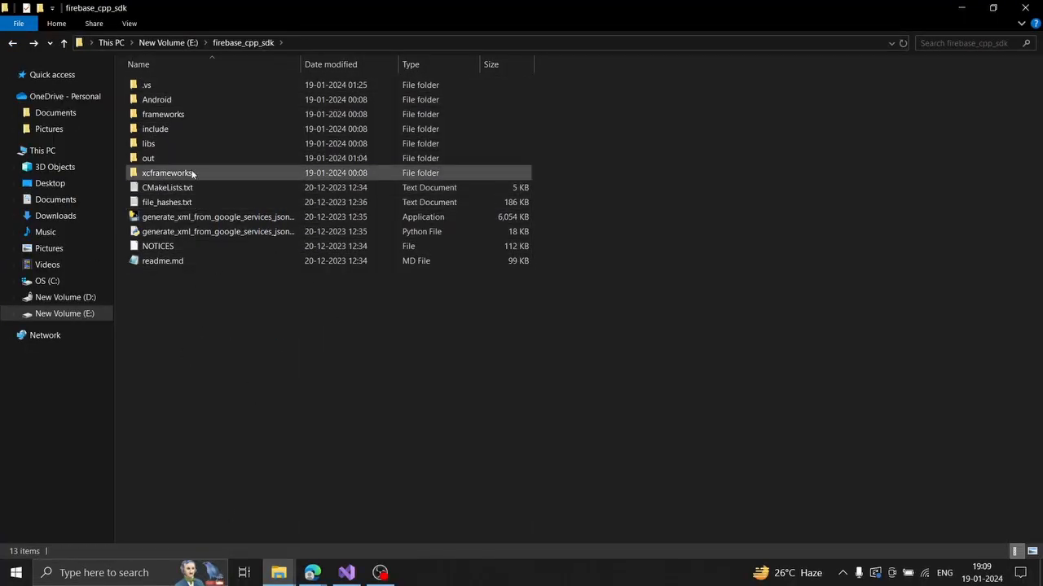
{"action": "double_click", "coordinate": [160, 129]}
{"action": "left_click", "coordinate": [8, 44]}
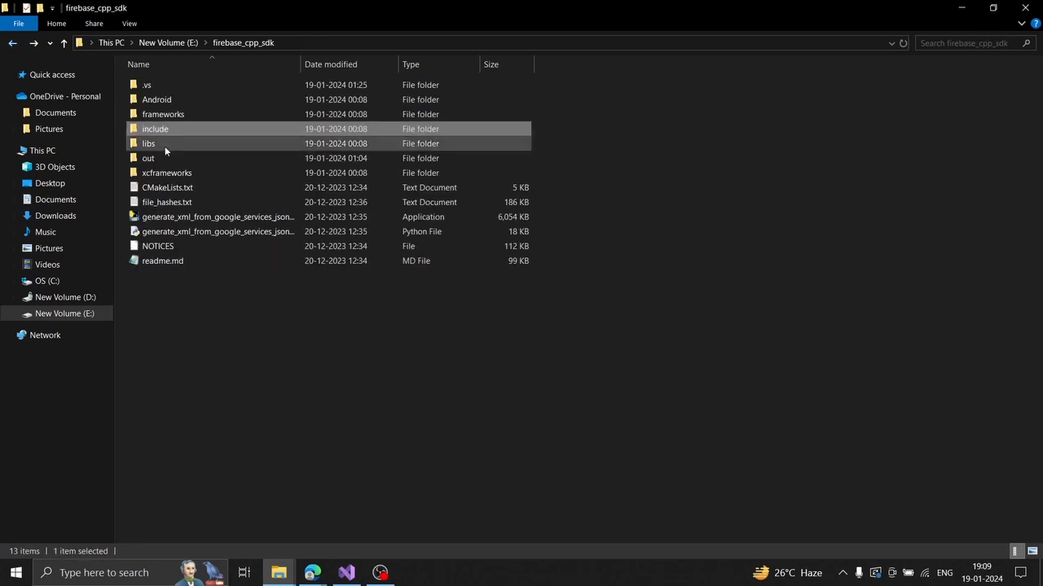
{"action": "double_click", "coordinate": [166, 144]}
{"action": "left_click", "coordinate": [12, 43]}
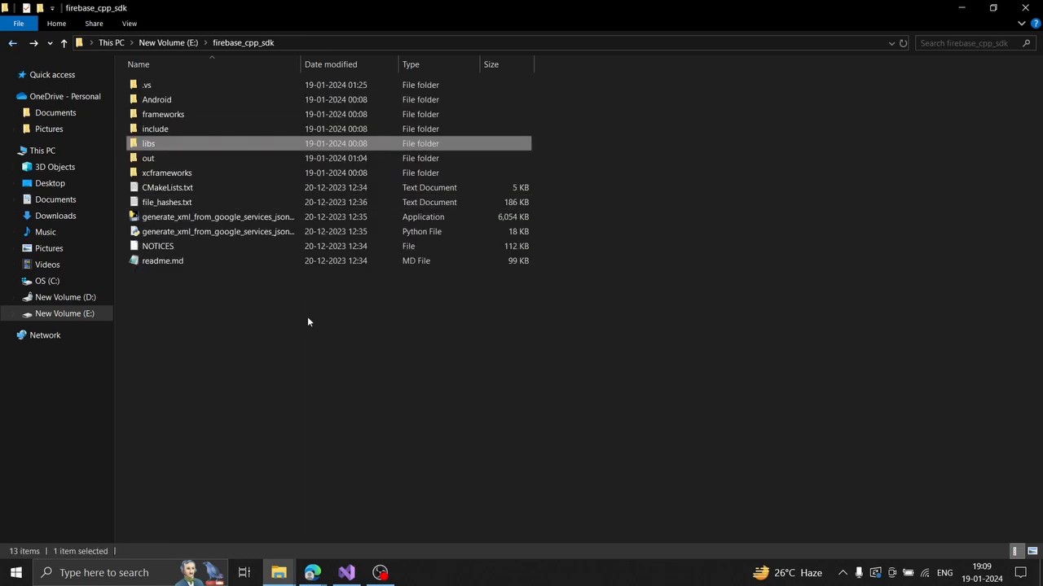
{"action": "left_click", "coordinate": [295, 438]}
Switch to the firebaaseSDK project Explorer window and open the inner project folder.
{"action": "left_click", "coordinate": [282, 566]}
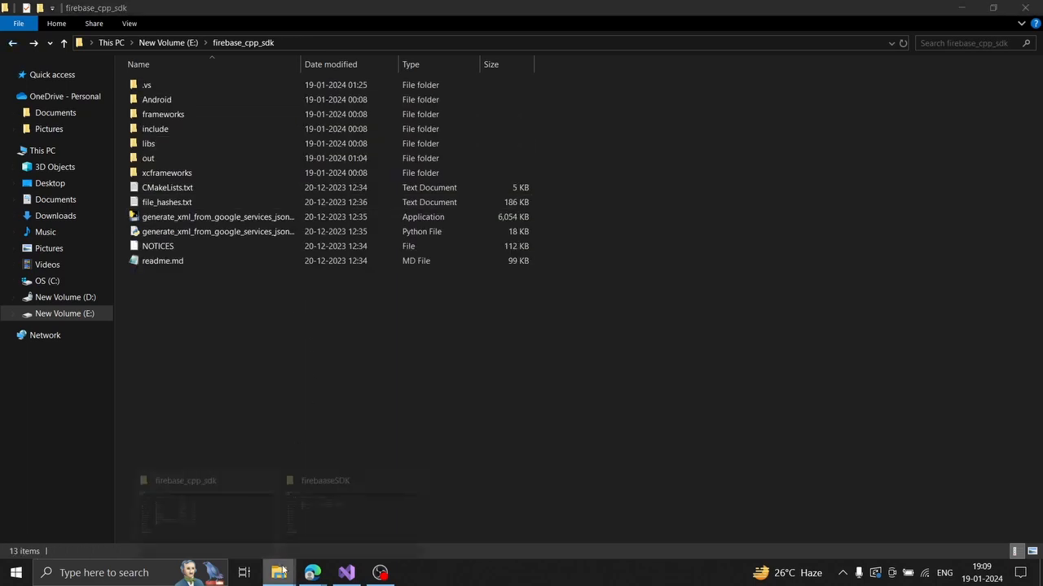
{"action": "left_click", "coordinate": [354, 520]}
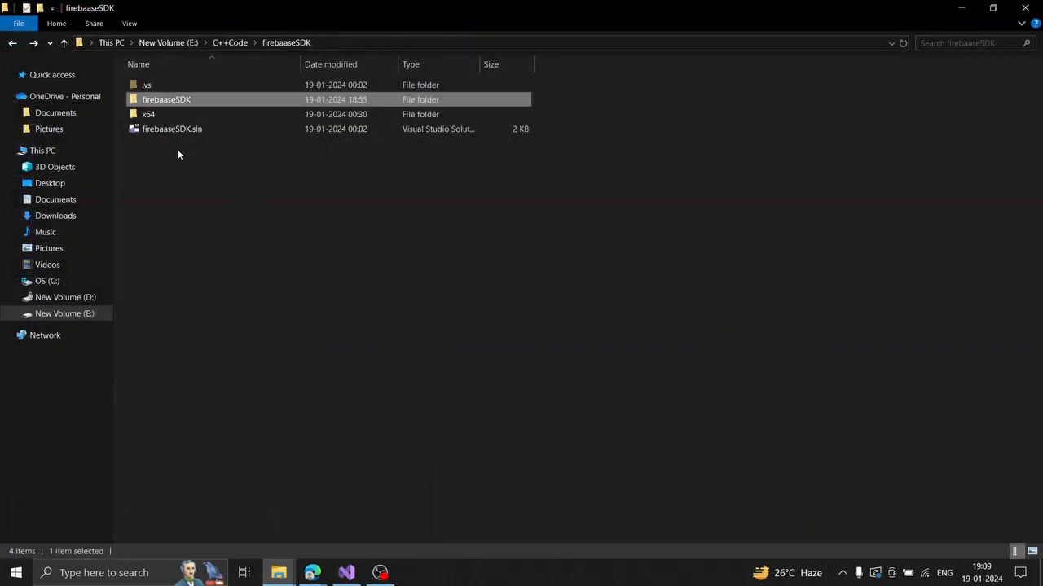
{"action": "double_click", "coordinate": [183, 101]}
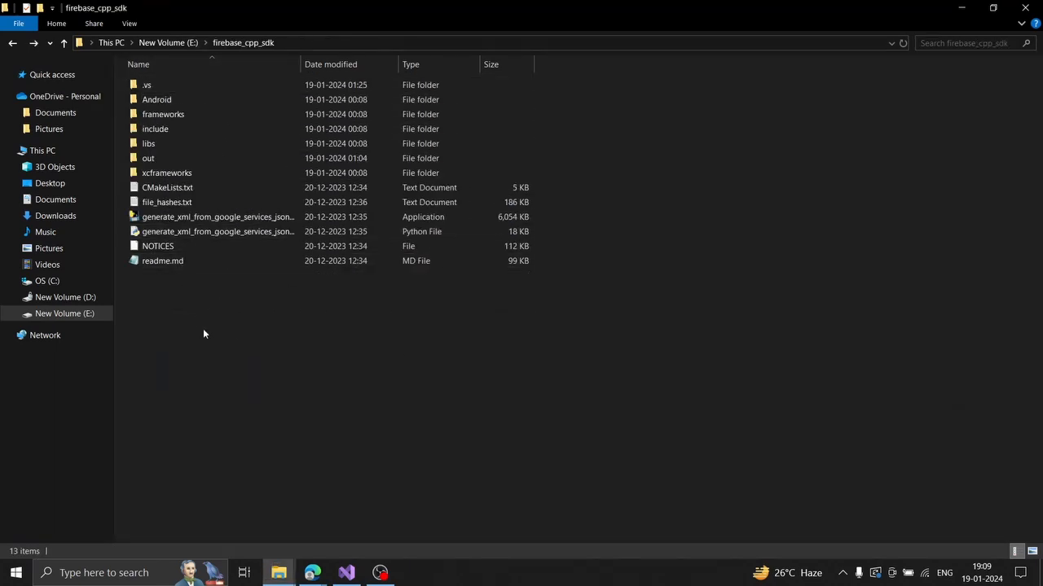
{"action": "mouse_move", "coordinate": [203, 330]}
{"action": "left_mouse_down"}
{"action": "mouse_move", "coordinate": [204, 82]}
{"action": "mouse_move", "coordinate": [143, 352]}
{"action": "left_mouse_up"}
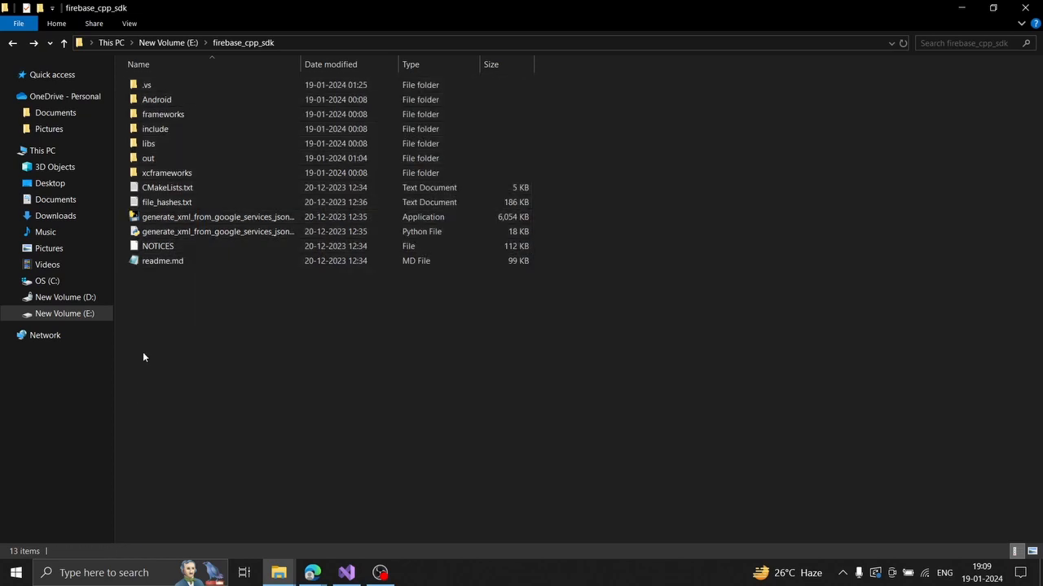
Drill into libs\windows\VS2019\MT\x64\Debug to reach the 13 Firebase .lib files.
{"action": "double_click", "coordinate": [168, 143]}
{"action": "double_click", "coordinate": [170, 160]}
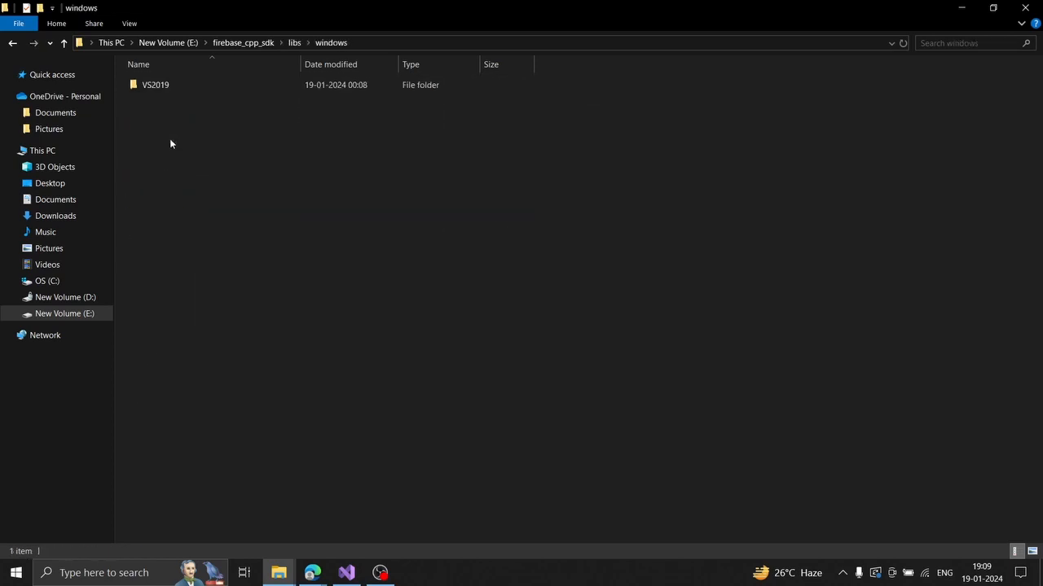
{"action": "double_click", "coordinate": [184, 85]}
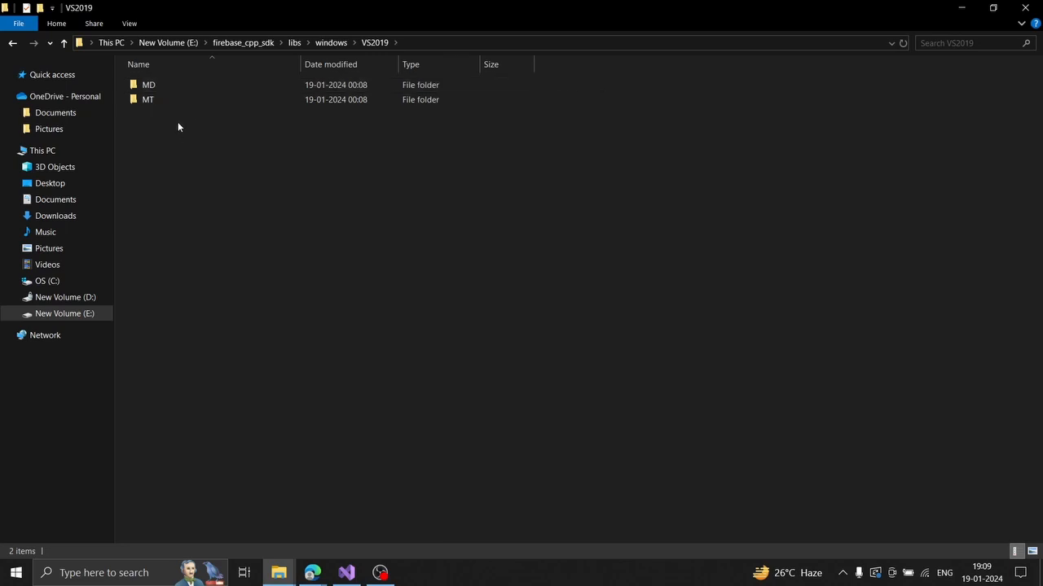
{"action": "left_click", "coordinate": [175, 102]}
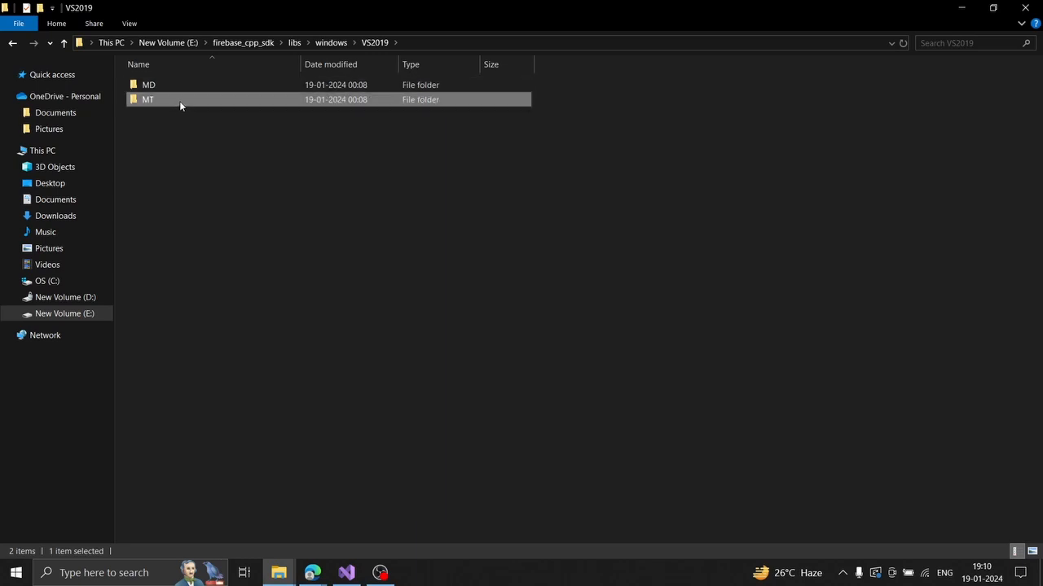
{"action": "double_click", "coordinate": [179, 101]}
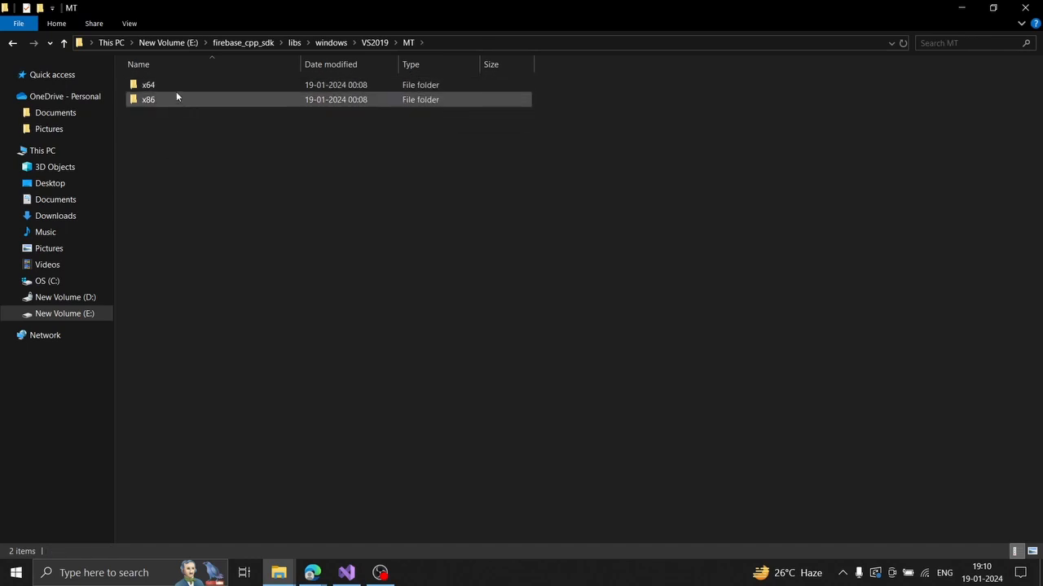
{"action": "double_click", "coordinate": [162, 88]}
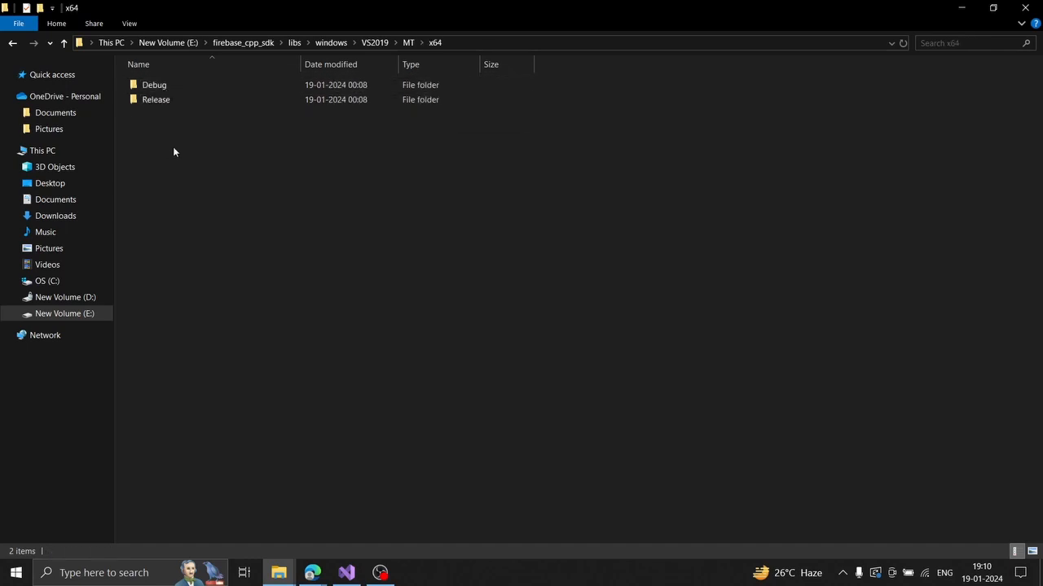
{"action": "double_click", "coordinate": [174, 84]}
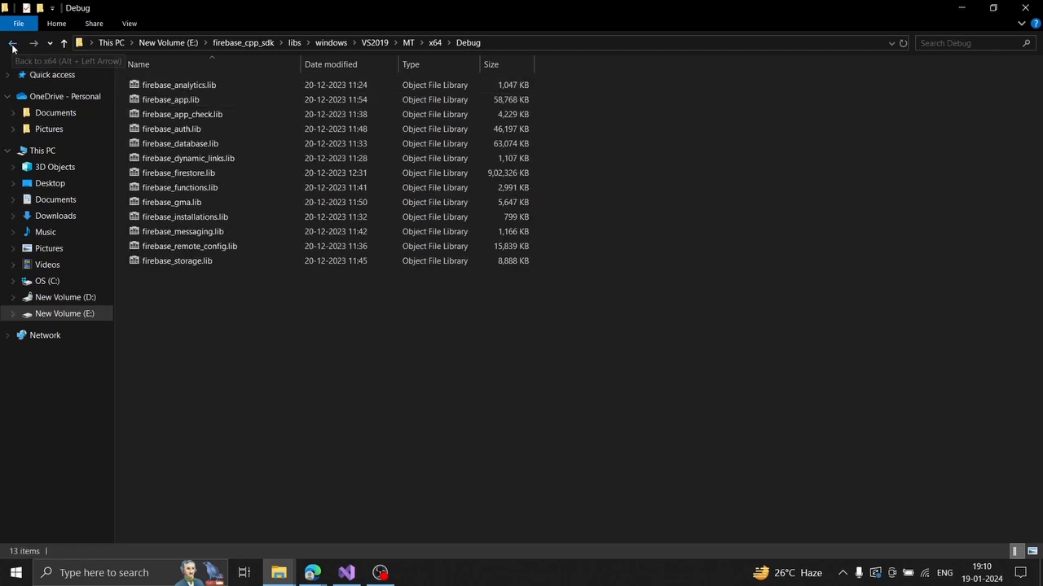
Compare the Debug .lib files with the Firebase .lib files in the firebaaseSDK project folder.
{"action": "left_click_drag", "start_coordinate": [219, 310], "coordinate": [218, 77]}
{"action": "left_click", "coordinate": [214, 422]}
{"action": "mouse_move", "coordinate": [279, 572]}
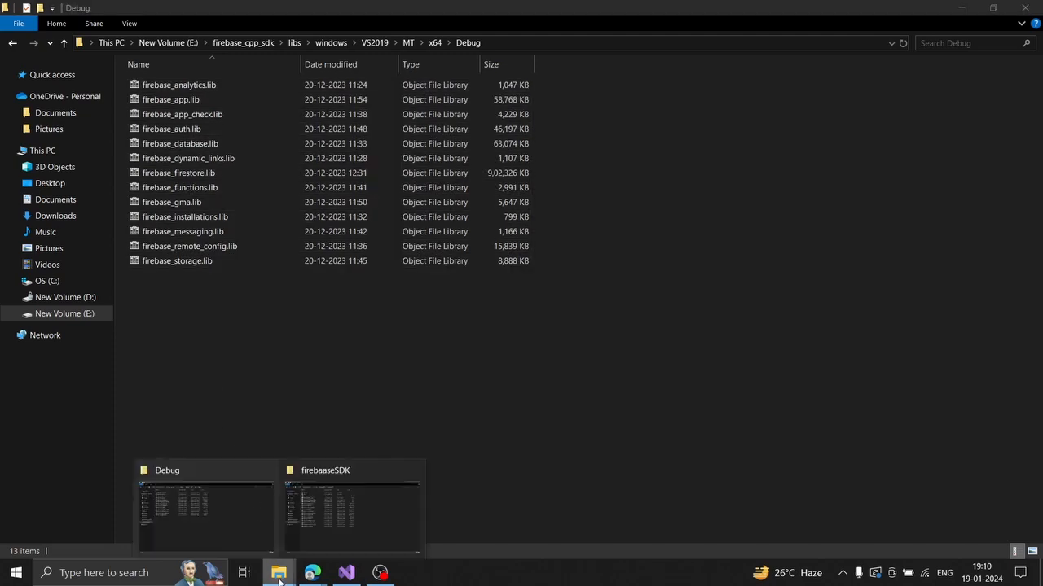
{"action": "left_click", "coordinate": [343, 504]}
{"action": "left_click", "coordinate": [12, 42]}
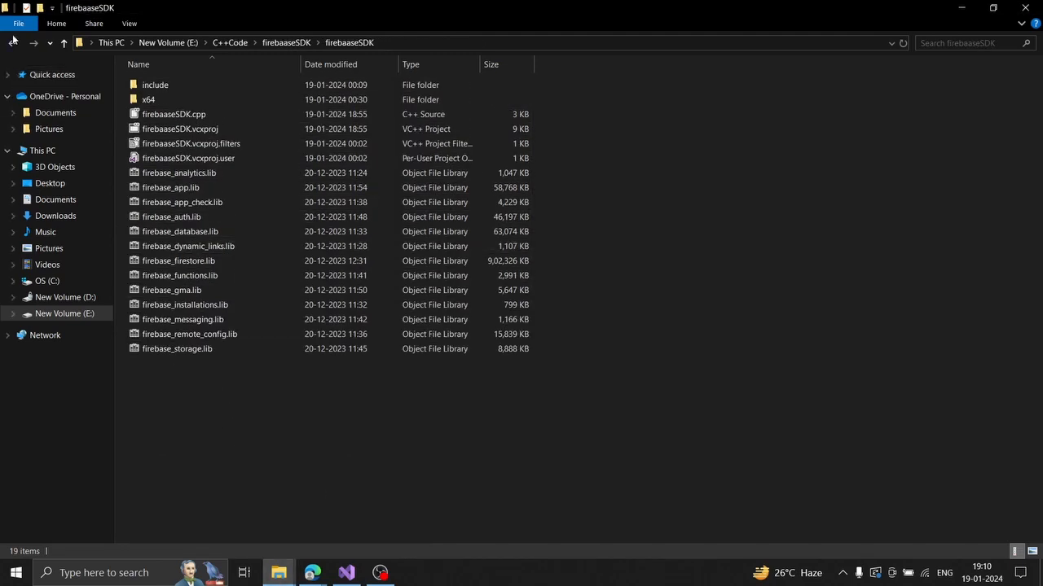
{"action": "left_click_drag", "start_coordinate": [164, 193], "coordinate": [192, 81]}
{"action": "left_click", "coordinate": [192, 159]}
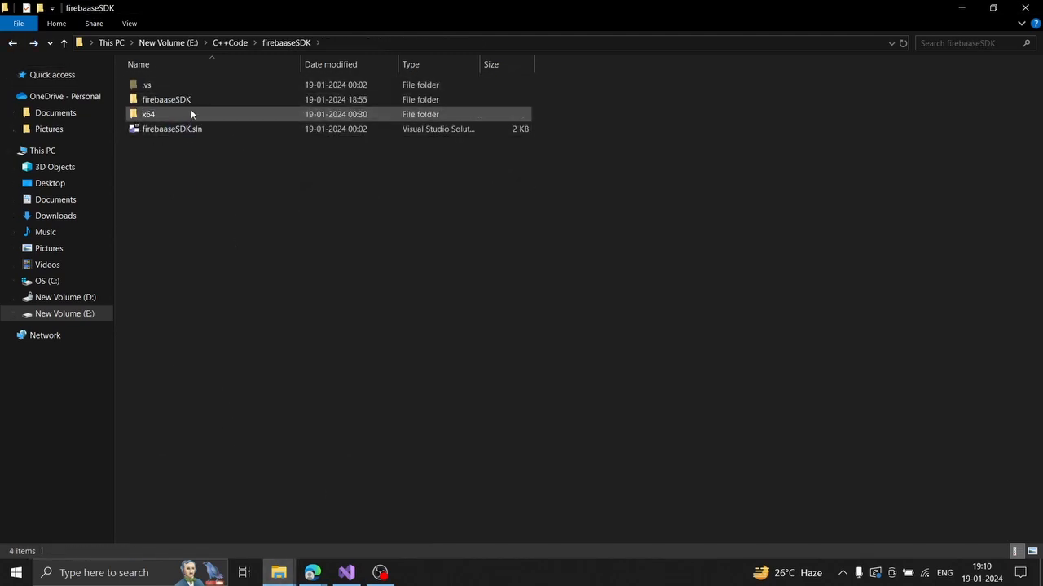
{"action": "double_click", "coordinate": [191, 100]}
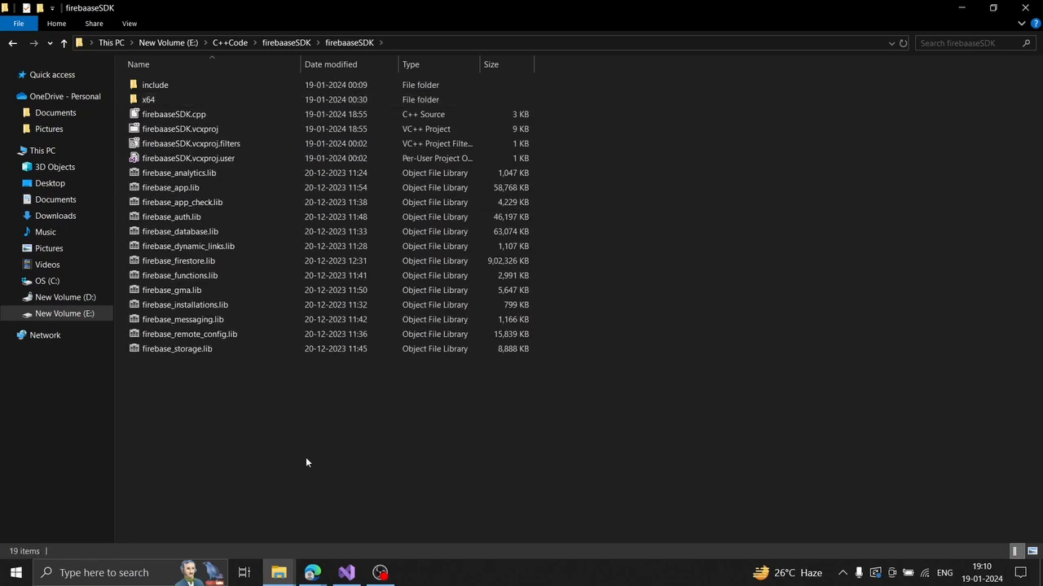
{"action": "left_click_drag", "start_coordinate": [197, 419], "coordinate": [197, 170]}
{"action": "left_click", "coordinate": [537, 293]}
Back out of the Debug folder to firebase_cpp_sdk and inspect its include folder.
{"action": "key", "text": "alt+Tab"}
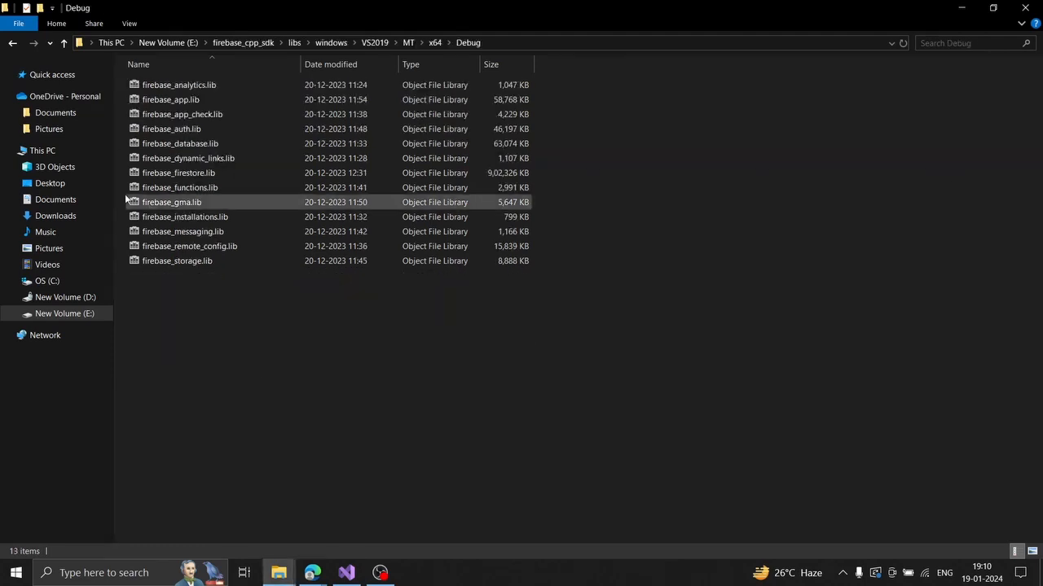
{"action": "left_click", "coordinate": [12, 45]}
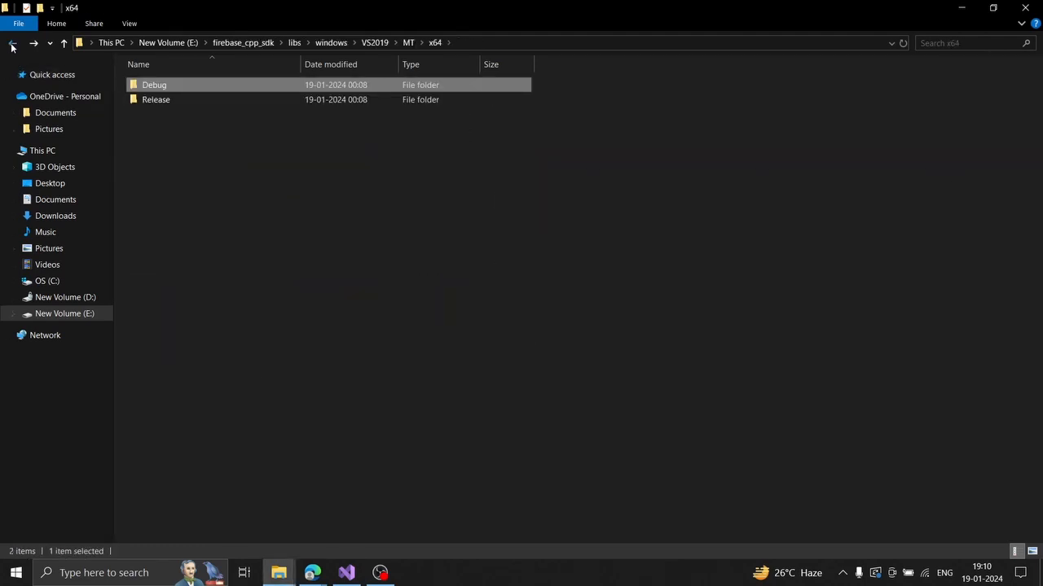
{"action": "left_click", "coordinate": [12, 45]}
{"action": "left_click", "coordinate": [13, 45]}
{"action": "left_click", "coordinate": [12, 45]}
{"action": "left_click", "coordinate": [12, 45]}
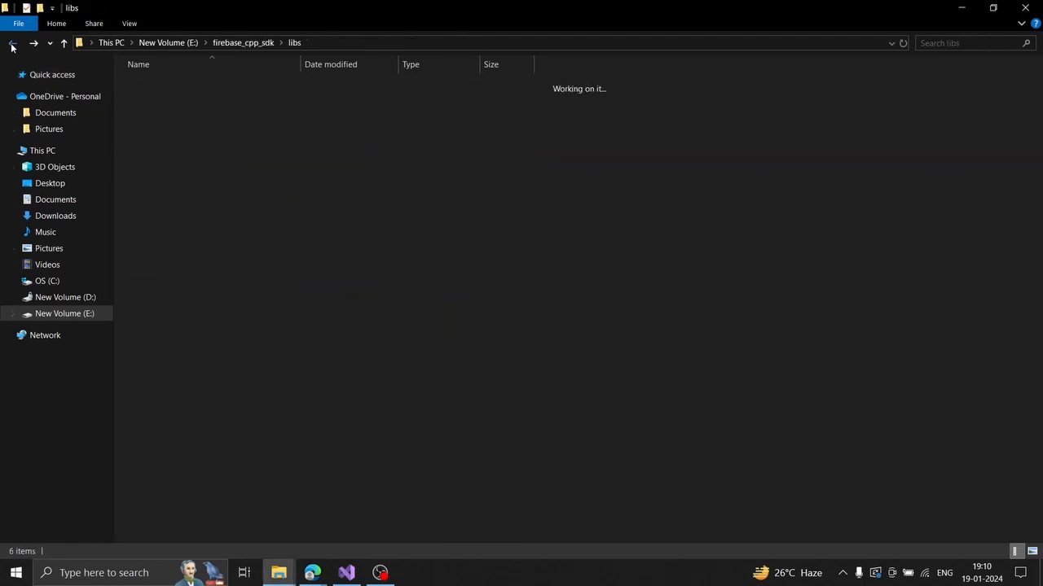
{"action": "left_click", "coordinate": [12, 45]}
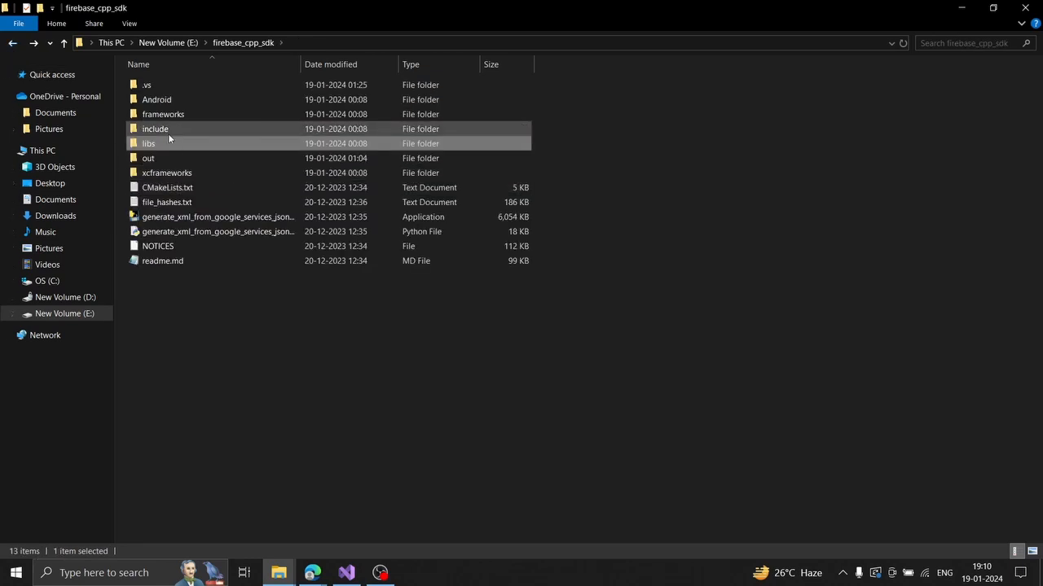
{"action": "double_click", "coordinate": [170, 132]}
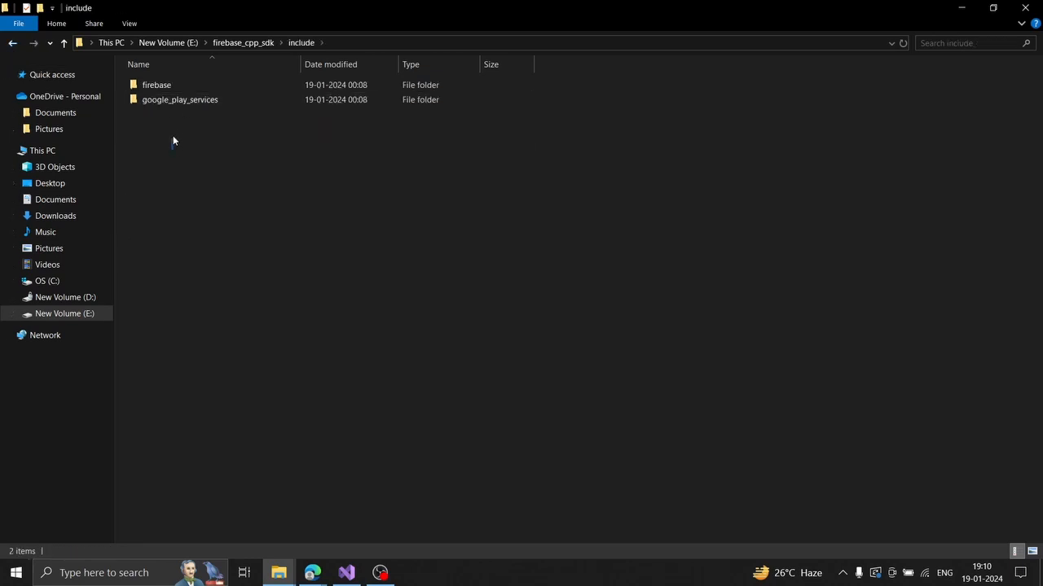
{"action": "left_click_drag", "start_coordinate": [172, 149], "coordinate": [181, 95]}
{"action": "left_click", "coordinate": [12, 44]}
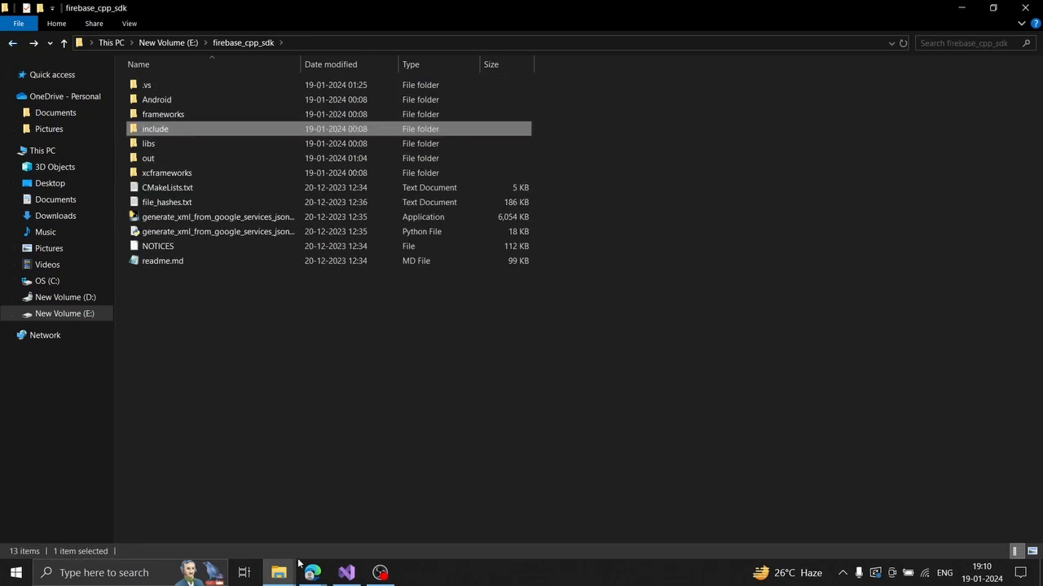
View the project's include\firebase headers, then return to the solution folder and Visual Studio.
{"action": "mouse_move", "coordinate": [279, 572]}
{"action": "left_click", "coordinate": [340, 500]}
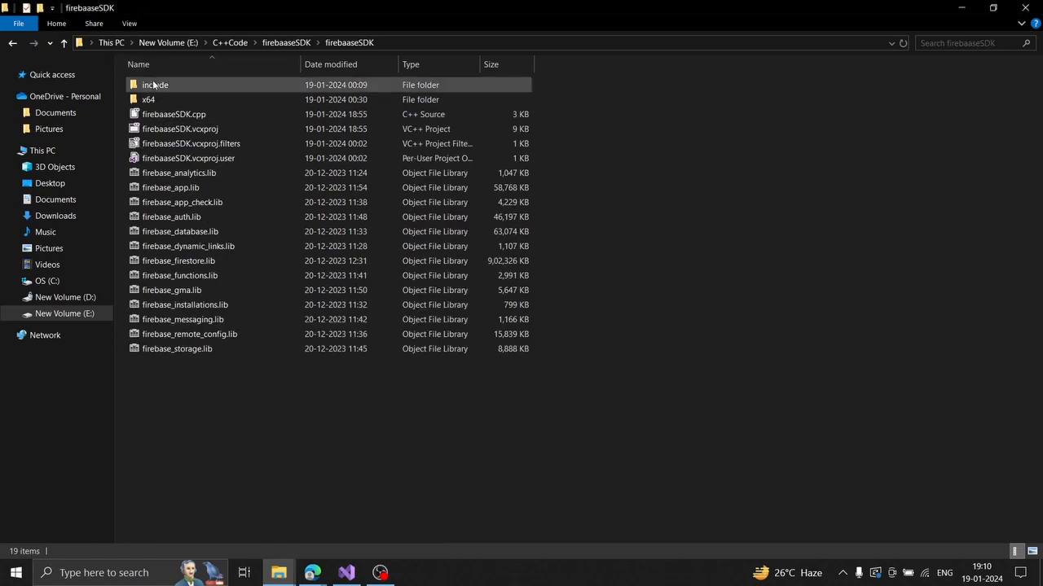
{"action": "double_click", "coordinate": [339, 85]}
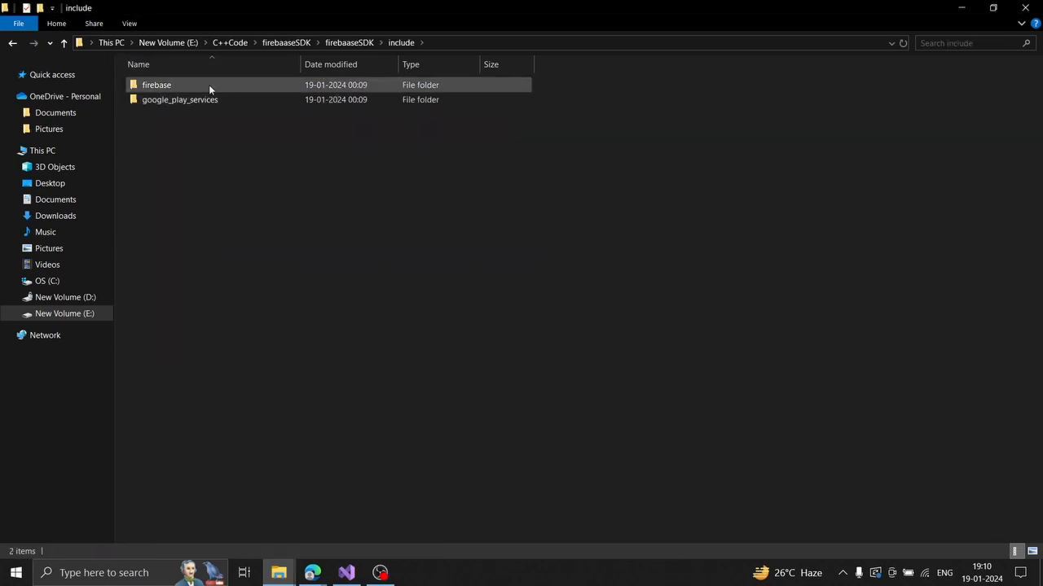
{"action": "double_click", "coordinate": [209, 84]}
{"action": "left_click", "coordinate": [10, 46]}
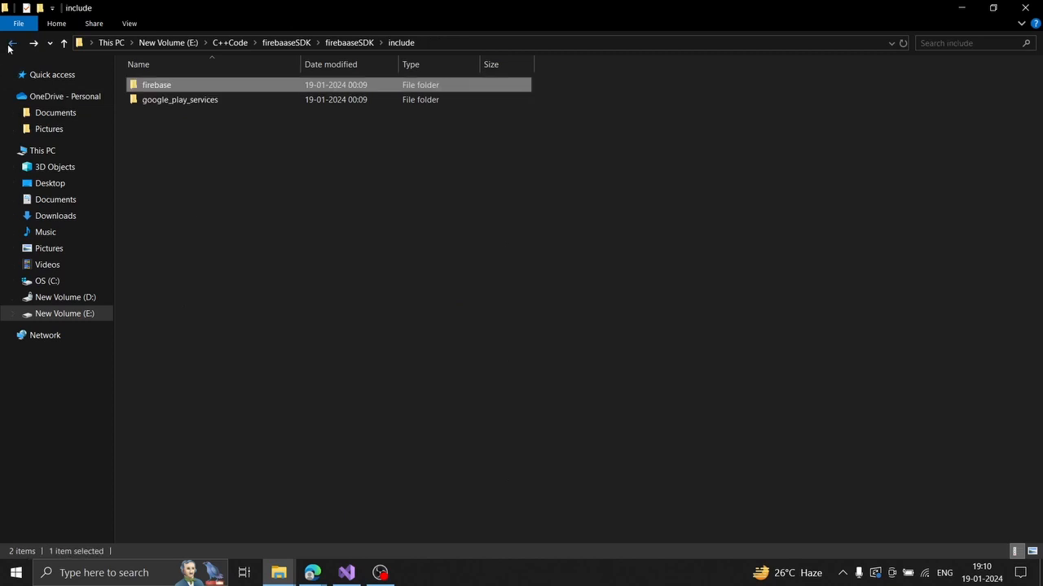
{"action": "left_click", "coordinate": [10, 46]}
{"action": "left_click", "coordinate": [9, 45]}
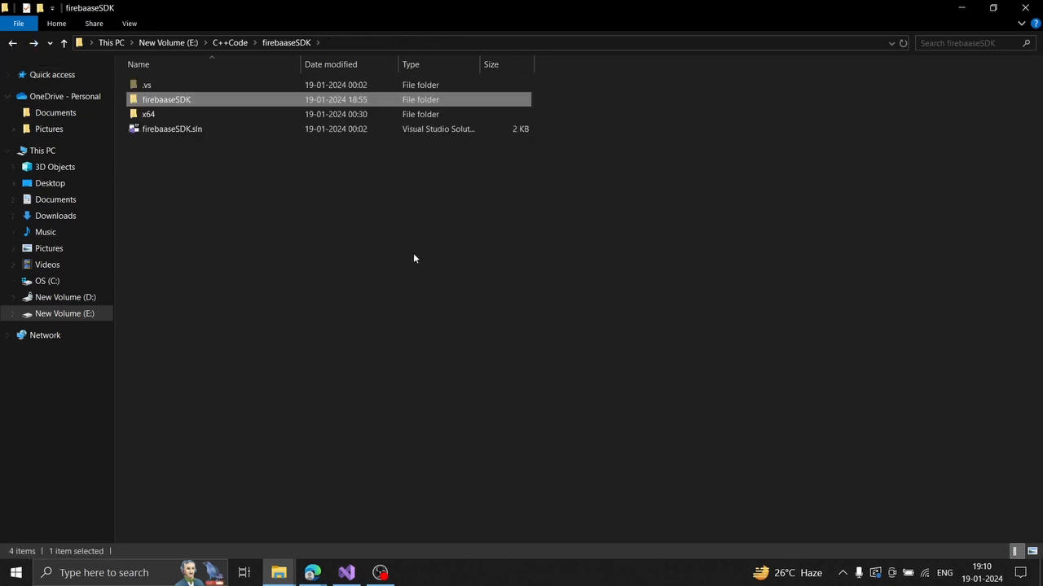
{"action": "left_click", "coordinate": [413, 256]}
{"action": "left_click", "coordinate": [346, 572]}
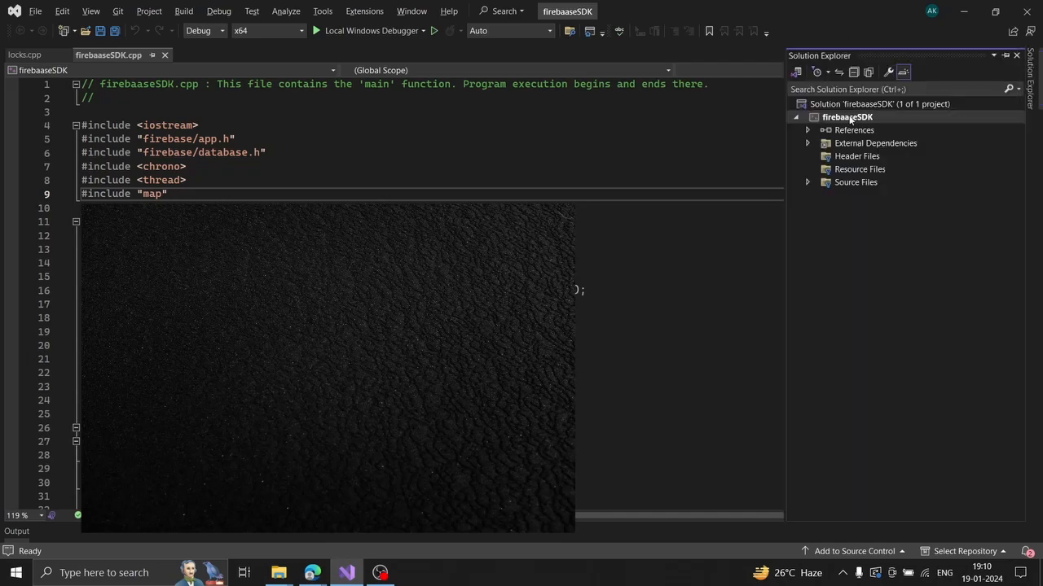
Open firebaaseSDK Property Pages at C/C++ General and inspect the Additional Include Directories value.
{"action": "right_click", "coordinate": [847, 118]}
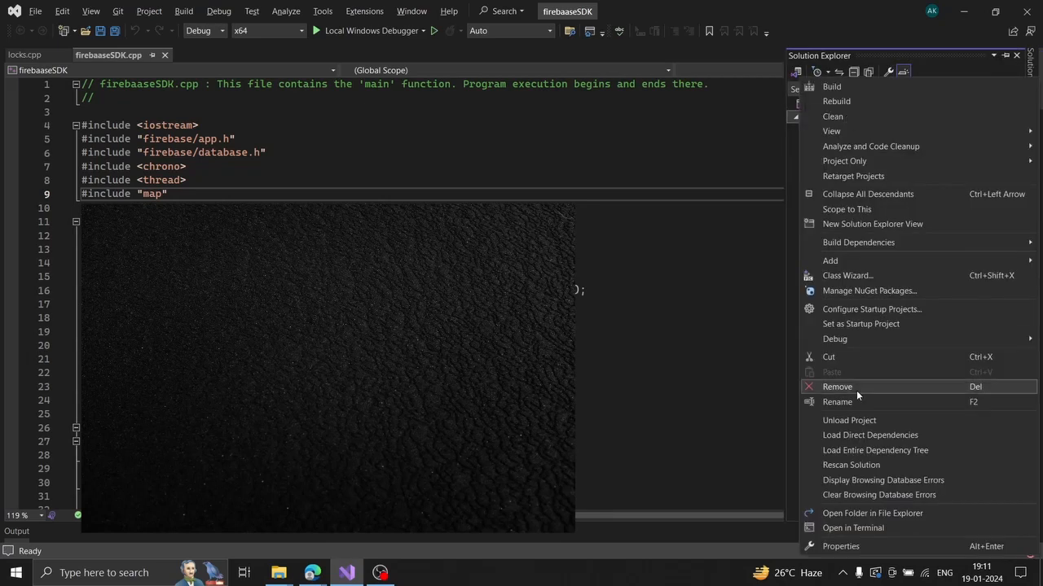
{"action": "left_click", "coordinate": [841, 547]}
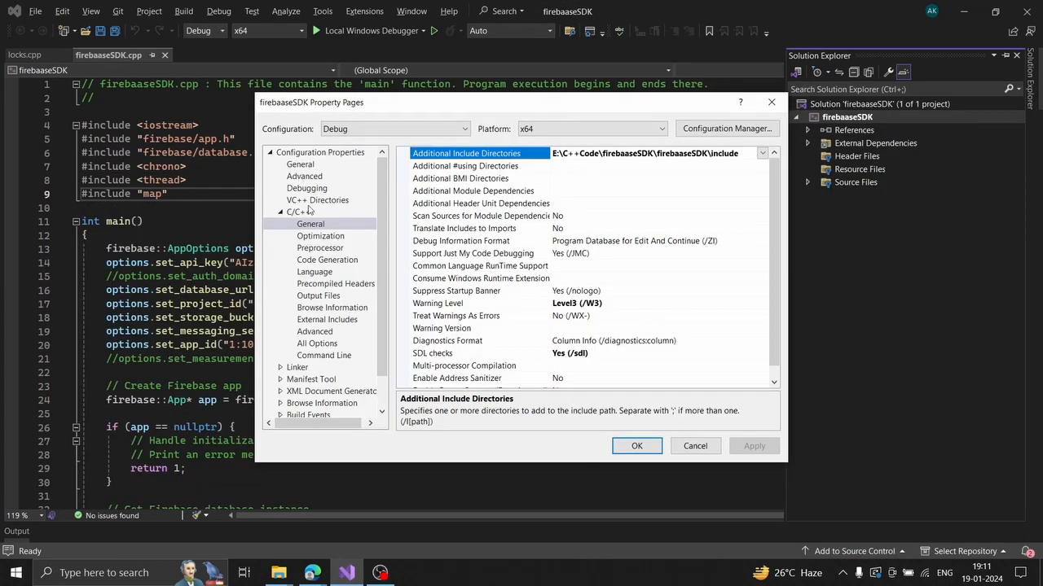
{"action": "left_click", "coordinate": [310, 166]}
{"action": "left_click", "coordinate": [310, 177]}
{"action": "left_click", "coordinate": [313, 202]}
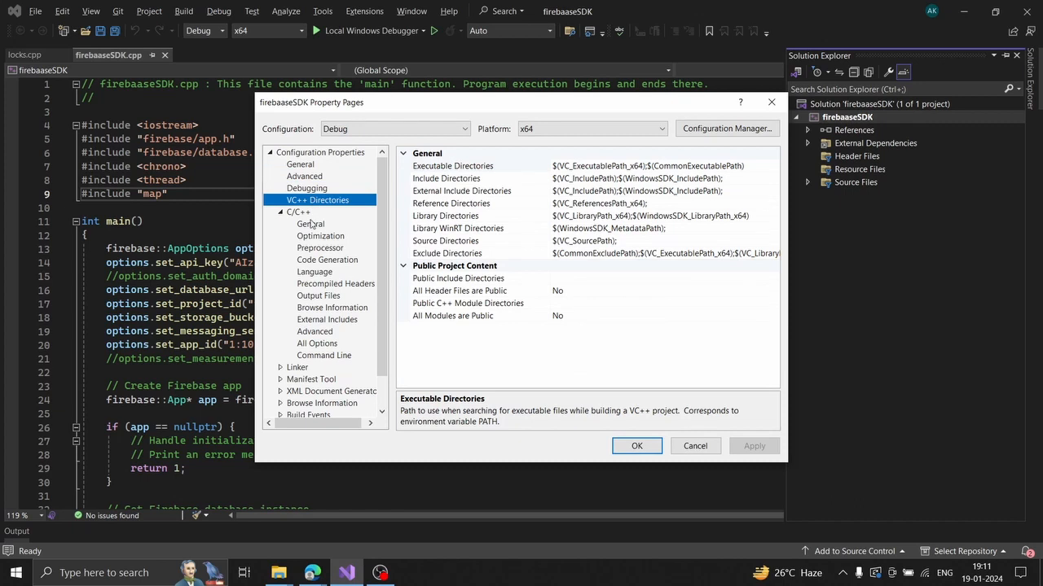
{"action": "left_click", "coordinate": [311, 223]}
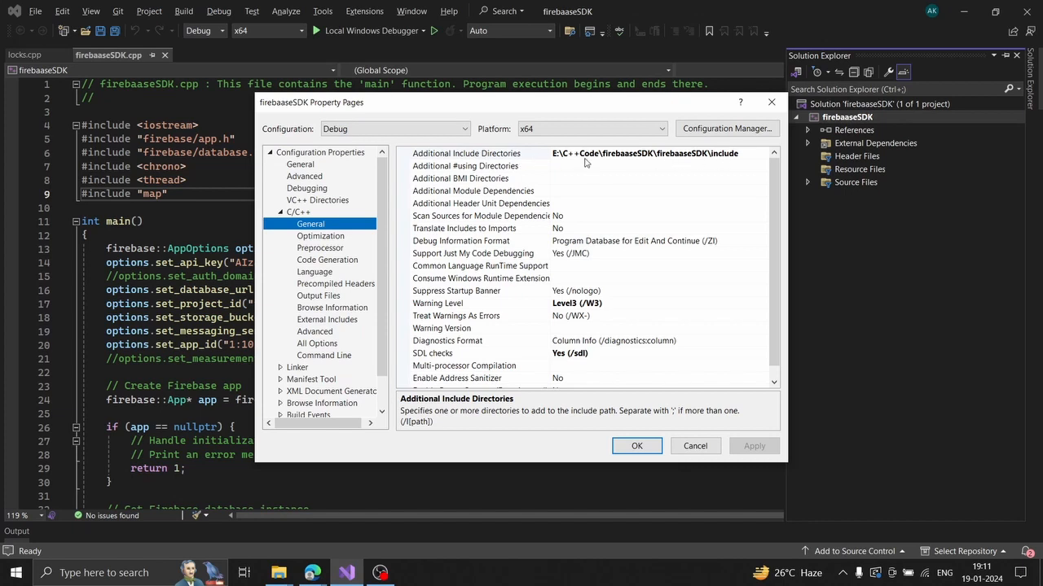
{"action": "left_click", "coordinate": [557, 155]}
{"action": "left_click", "coordinate": [761, 153]}
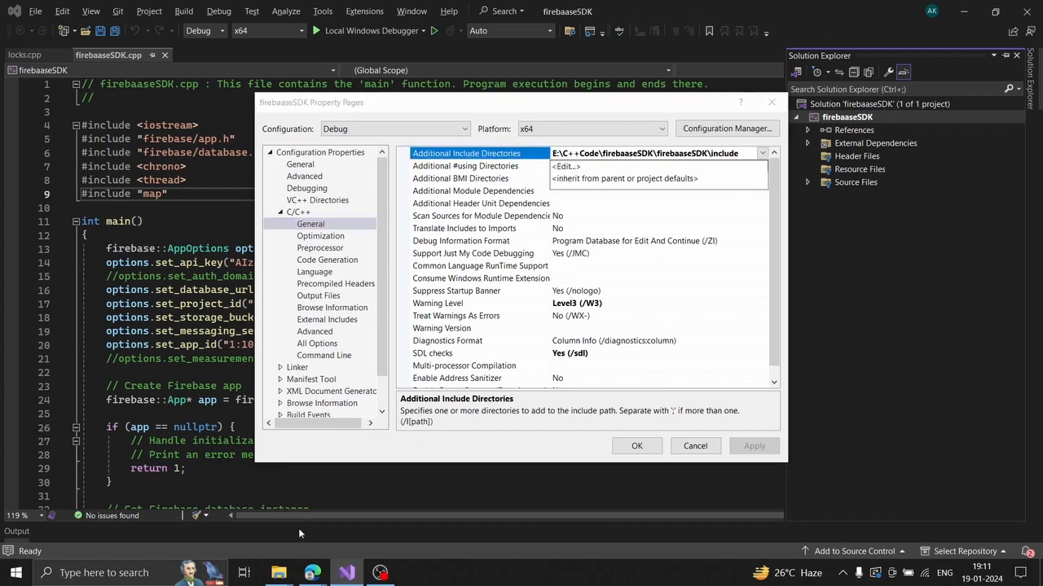
{"action": "left_click", "coordinate": [279, 572]}
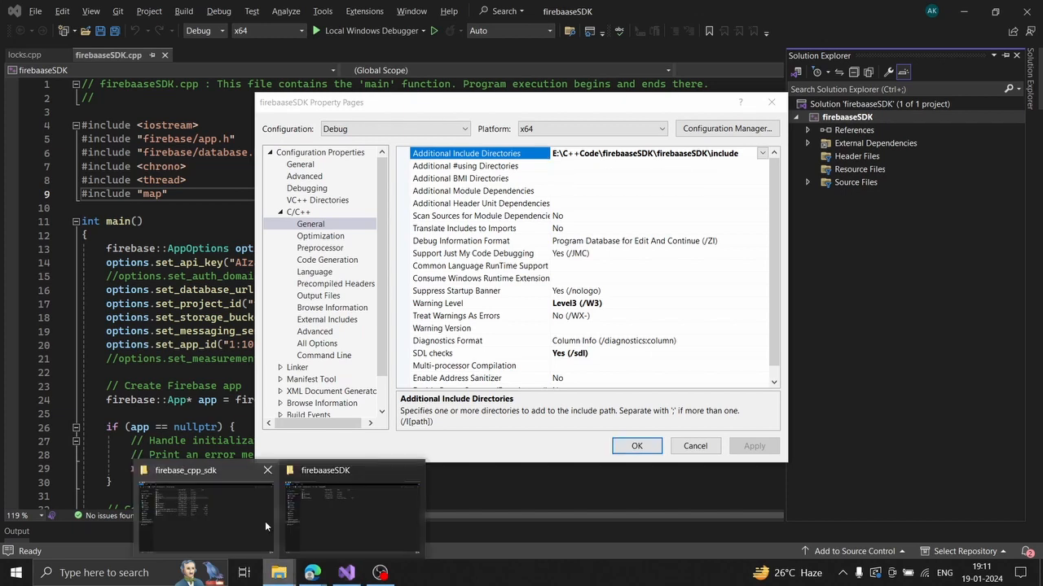
Open firebaaseSDK\include in Explorer to confirm the path E:\C++Code\firebaaseSDK\firebaaseSDK\include.
{"action": "left_click", "coordinate": [327, 514]}
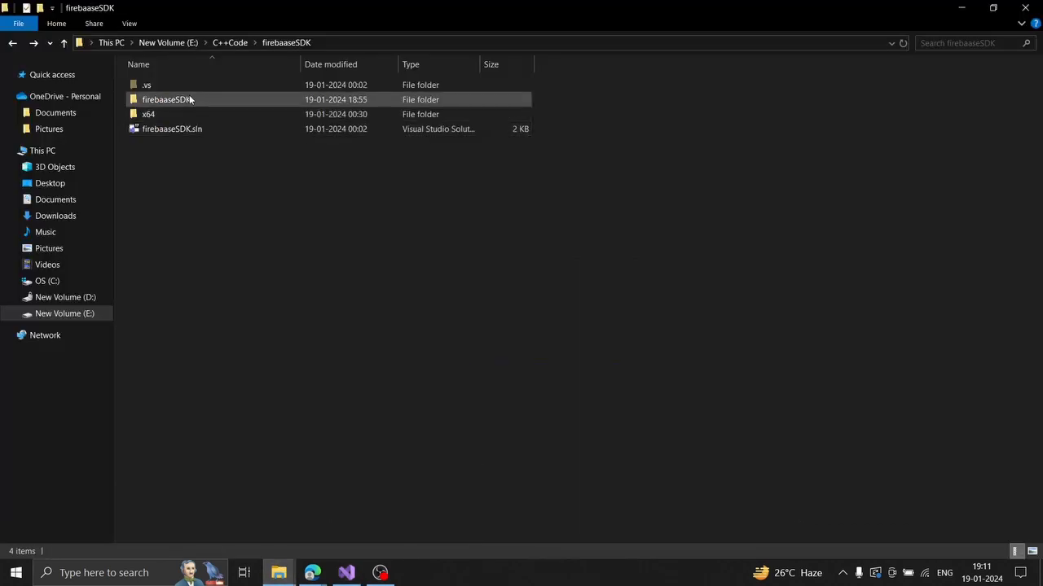
{"action": "double_click", "coordinate": [189, 98]}
{"action": "left_click", "coordinate": [179, 86]}
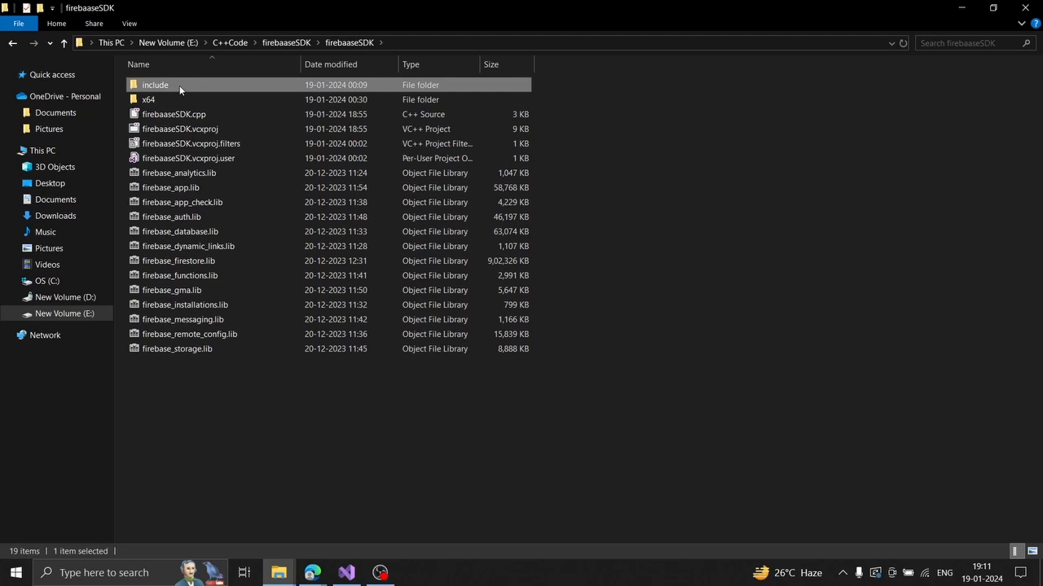
{"action": "double_click", "coordinate": [179, 86]}
{"action": "left_click", "coordinate": [456, 42]}
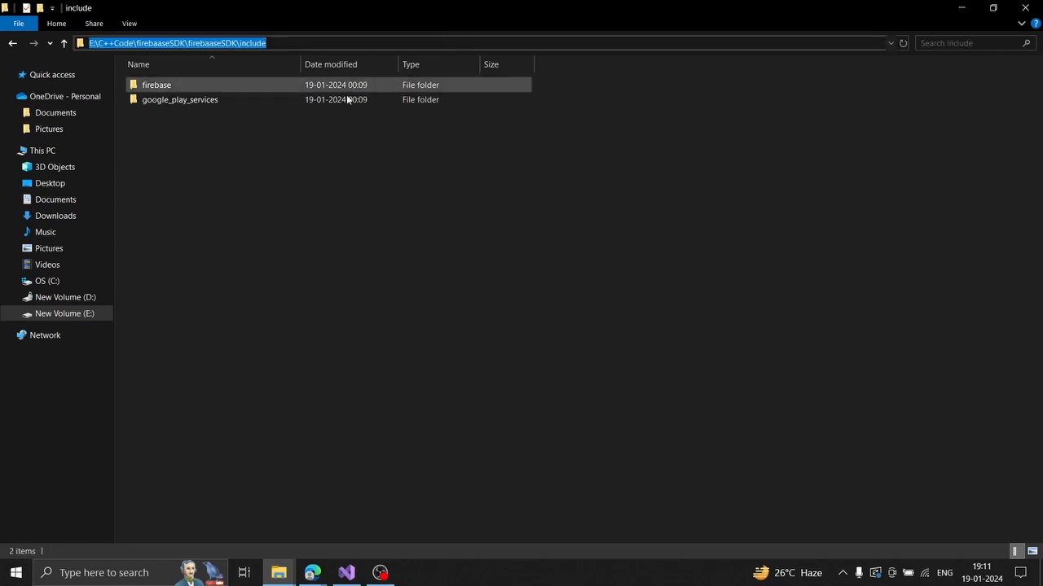
{"action": "key", "text": "alt+Tab"}
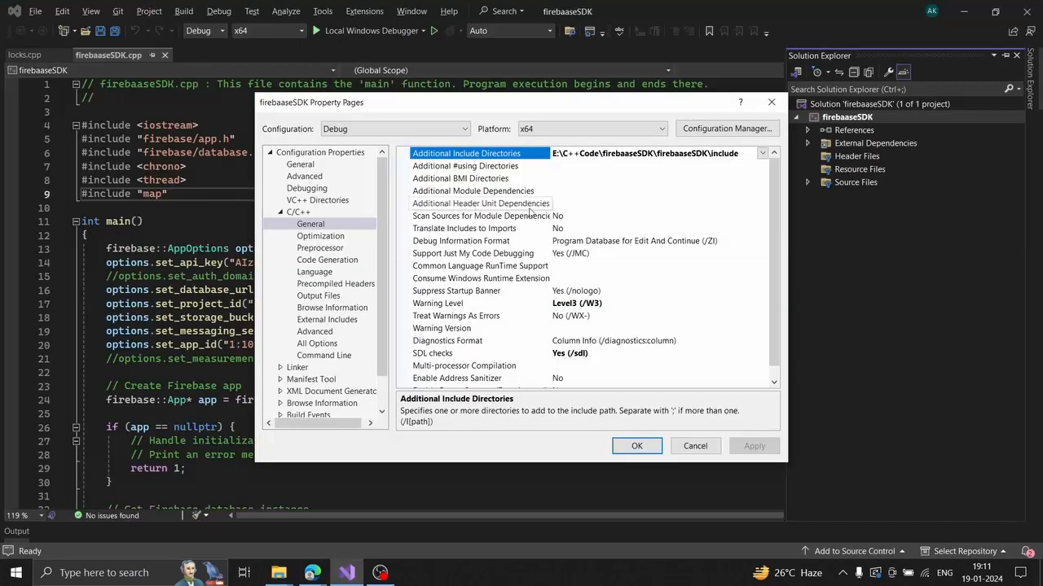
Verify the include directories editor lists only E:\C++Code\firebaaseSDK\firebaaseSDK\include, then view Code Generation.
{"action": "left_click", "coordinate": [762, 153]}
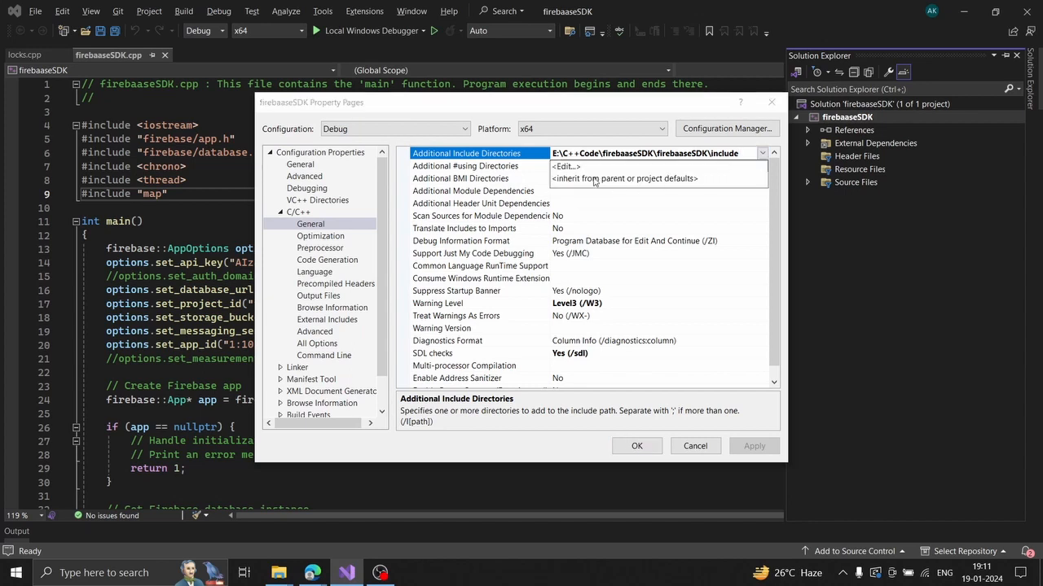
{"action": "left_click", "coordinate": [570, 166]}
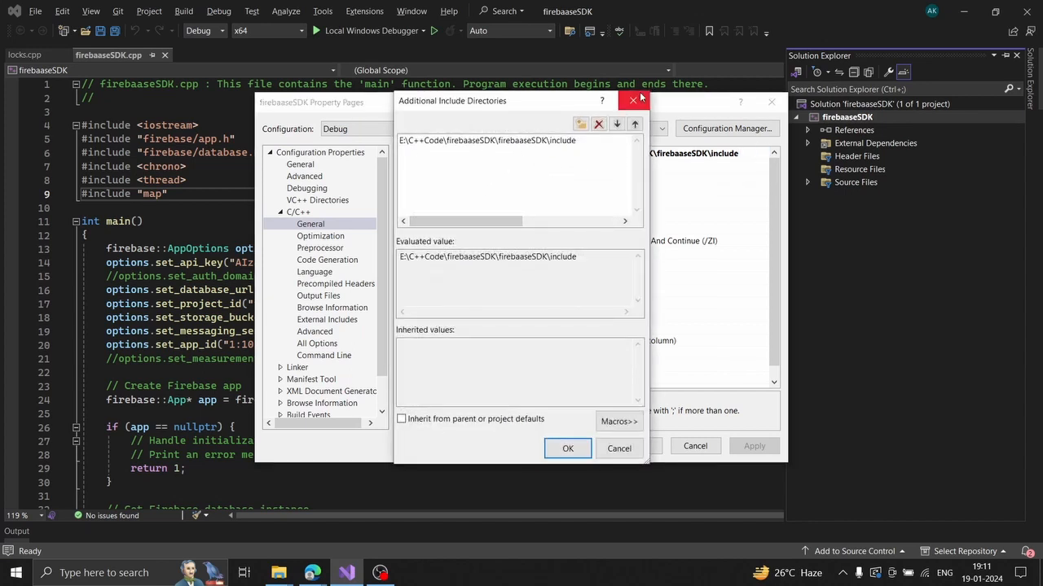
{"action": "left_click", "coordinate": [585, 142]}
{"action": "left_click", "coordinate": [633, 100]}
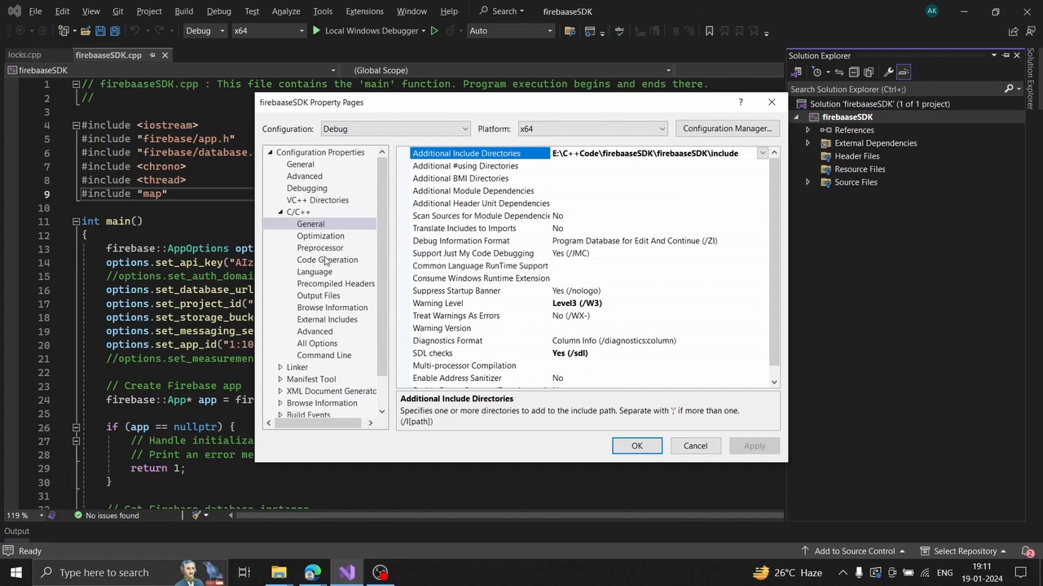
{"action": "left_click", "coordinate": [325, 260]}
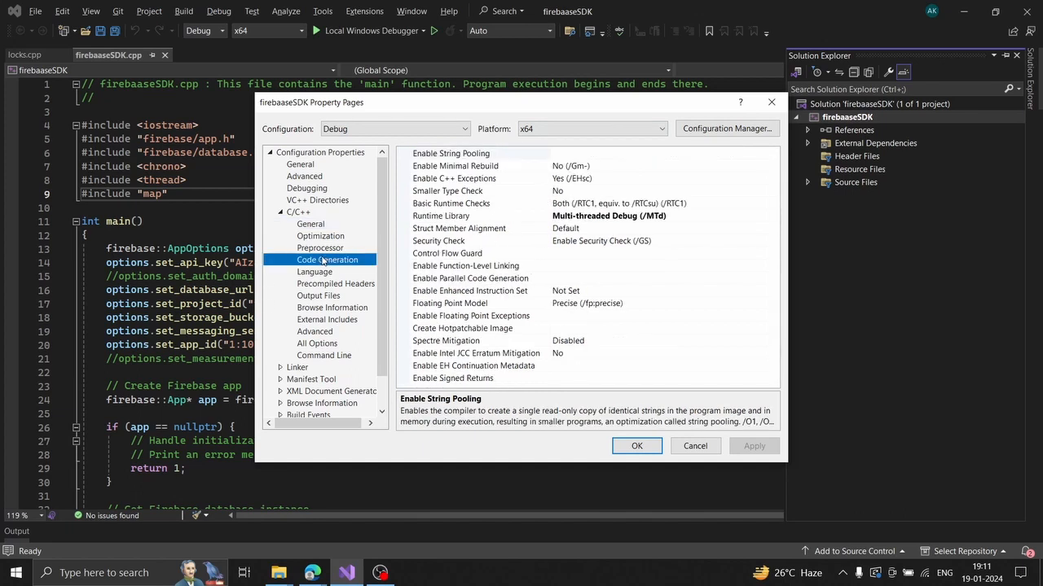
Confirm the property pages target the Debug configuration on the x64 platform.
{"action": "left_click", "coordinate": [667, 218]}
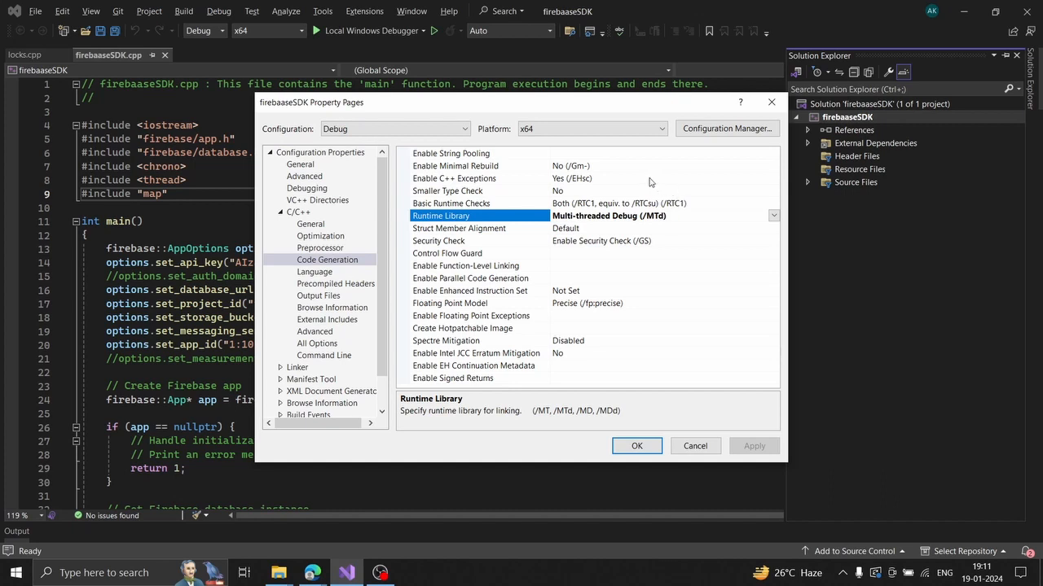
{"action": "left_click", "coordinate": [419, 130]}
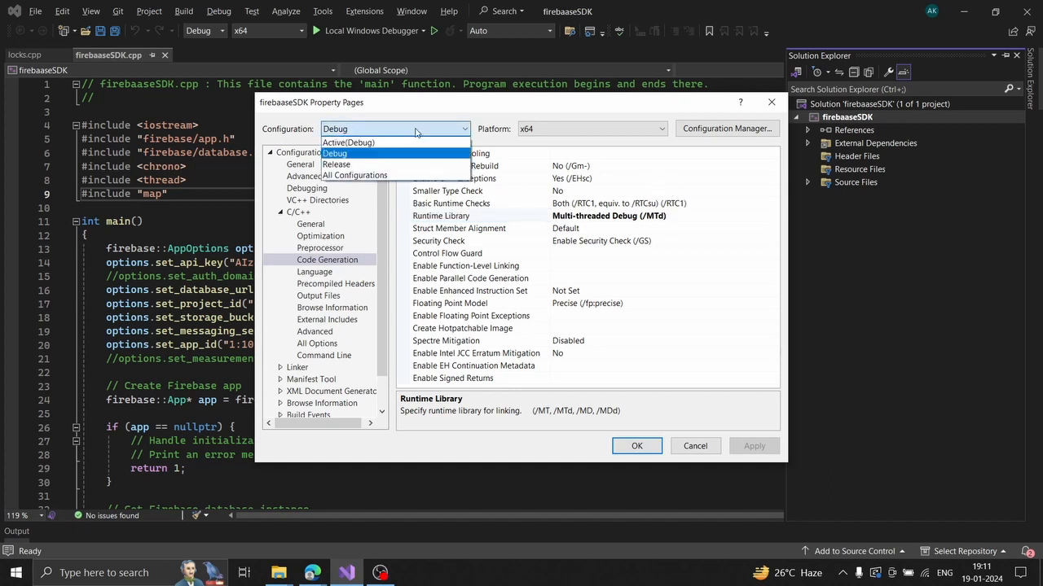
{"action": "left_click", "coordinate": [493, 128]}
{"action": "left_click", "coordinate": [537, 130]}
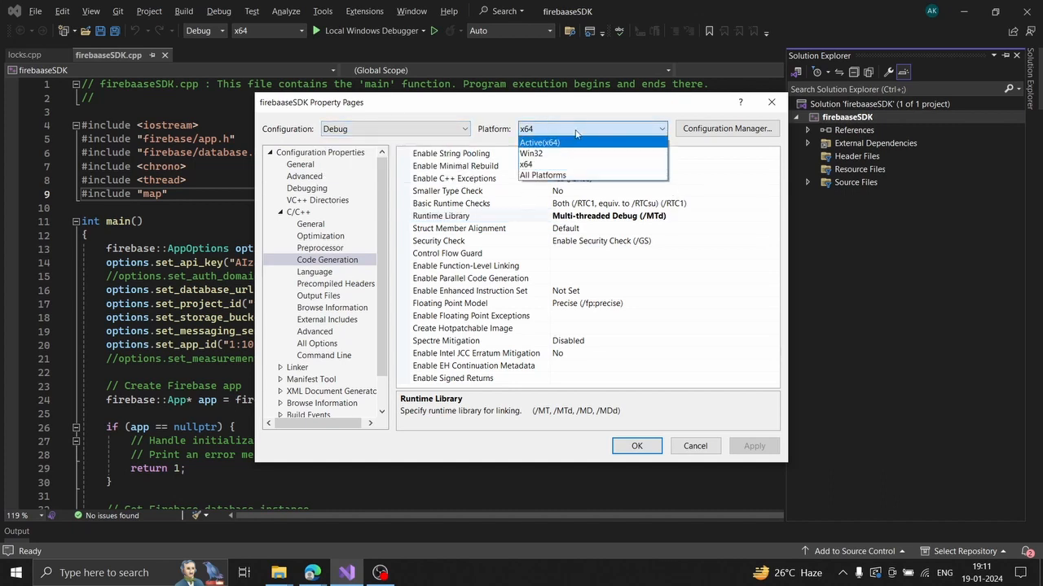
{"action": "left_click", "coordinate": [564, 132]}
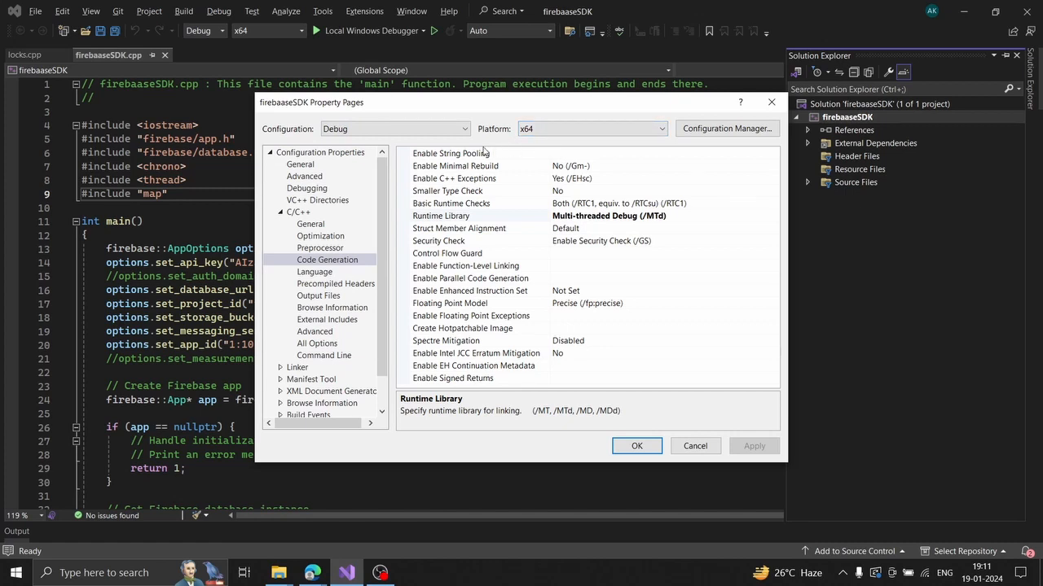
{"action": "left_click", "coordinate": [386, 129]}
{"action": "left_click", "coordinate": [370, 129]}
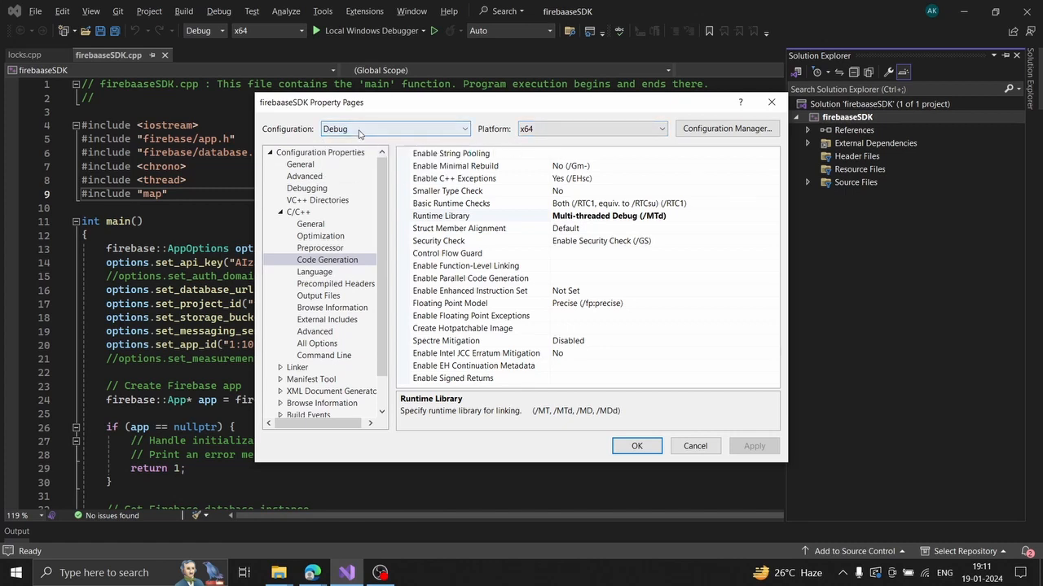
{"action": "left_click", "coordinate": [360, 130]}
{"action": "left_click", "coordinate": [371, 129]}
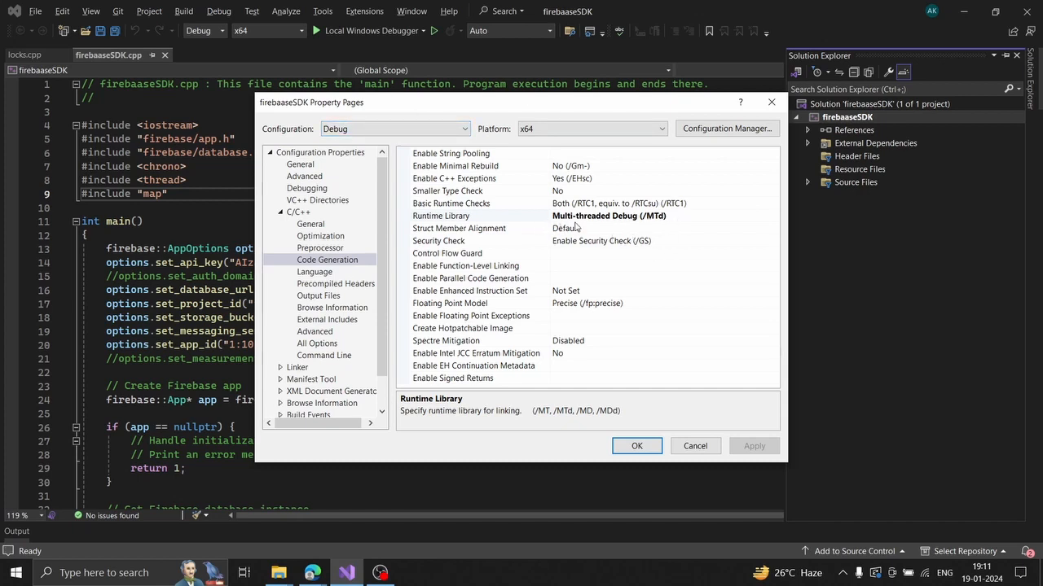
Set the Runtime Library to Multi-threaded Debug (/MTd) after briefly trying /MT.
{"action": "left_click", "coordinate": [701, 215]}
{"action": "left_click", "coordinate": [773, 216]}
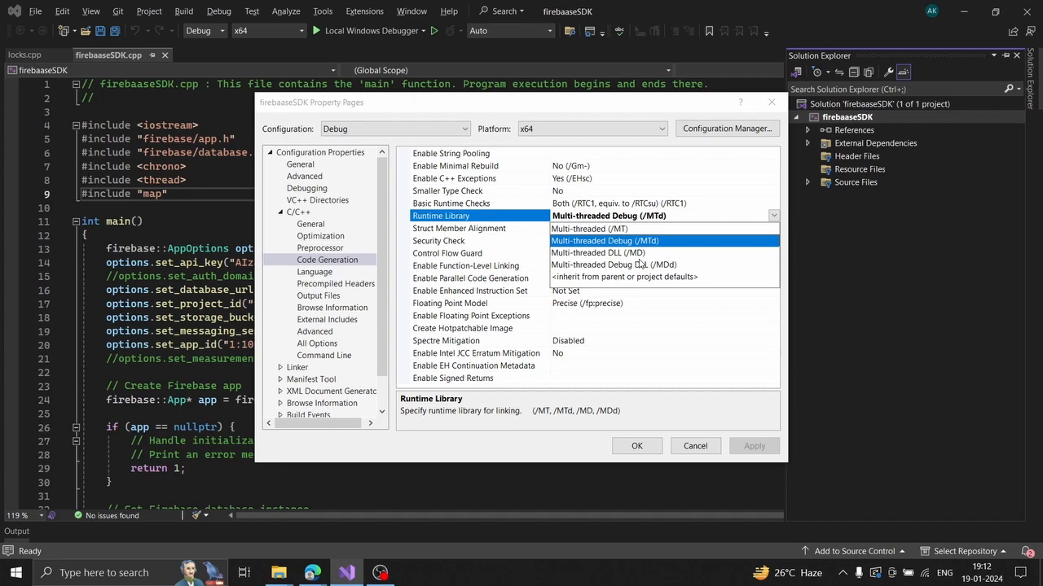
{"action": "left_click", "coordinate": [610, 229]}
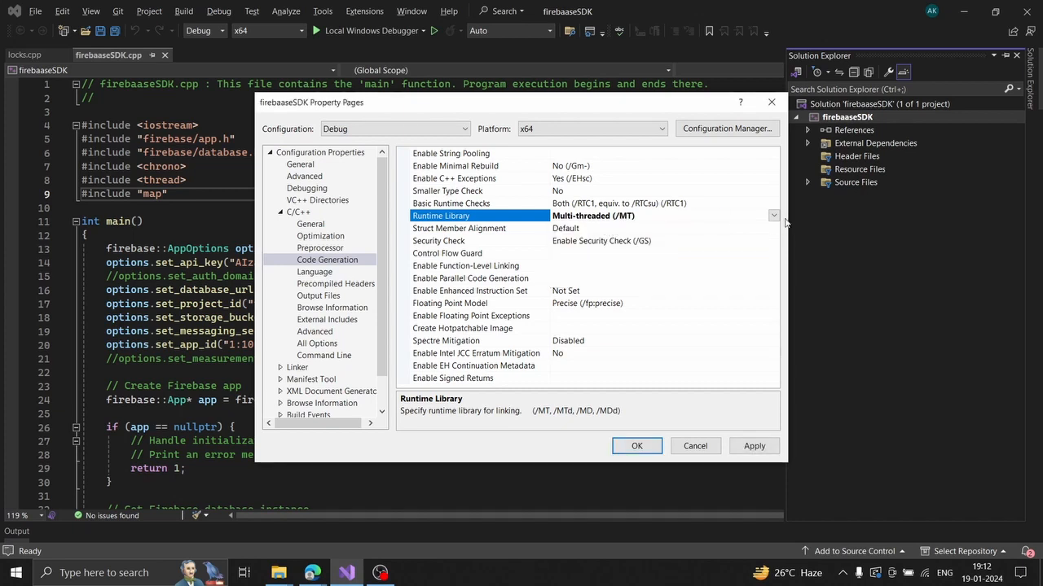
{"action": "left_click", "coordinate": [774, 217]}
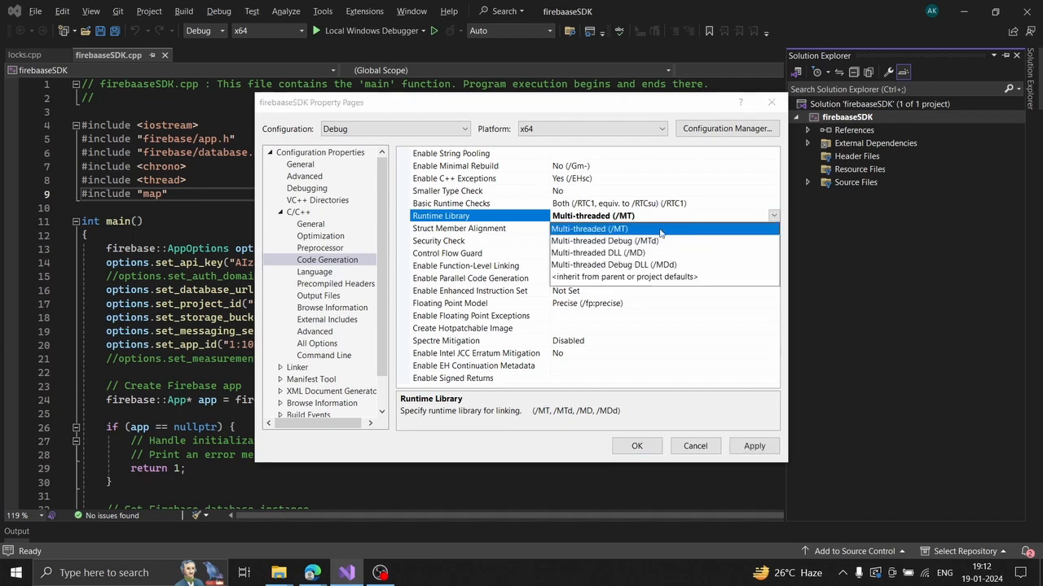
{"action": "left_click", "coordinate": [607, 241]}
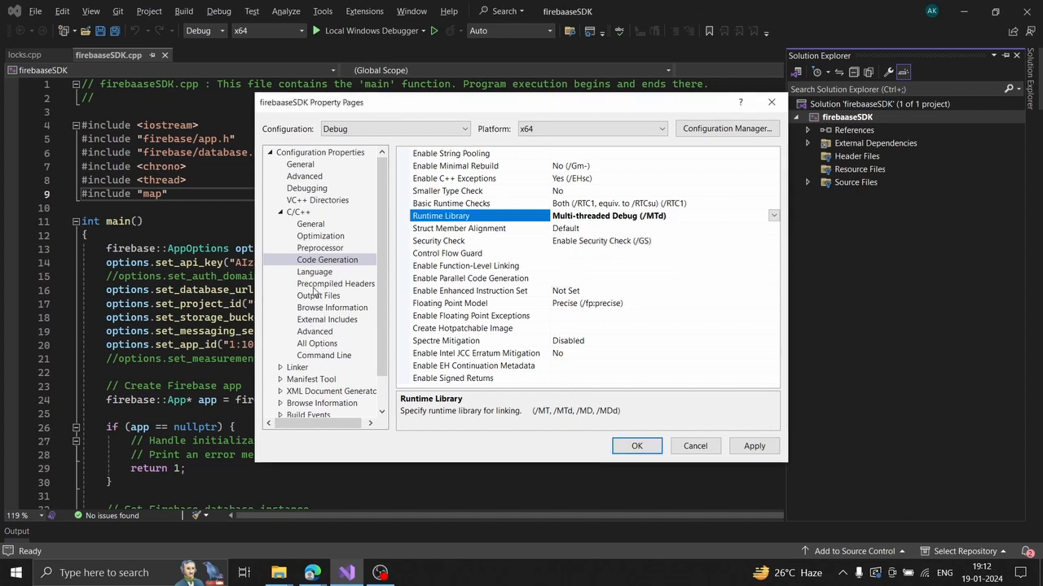
{"action": "left_click", "coordinate": [281, 368]}
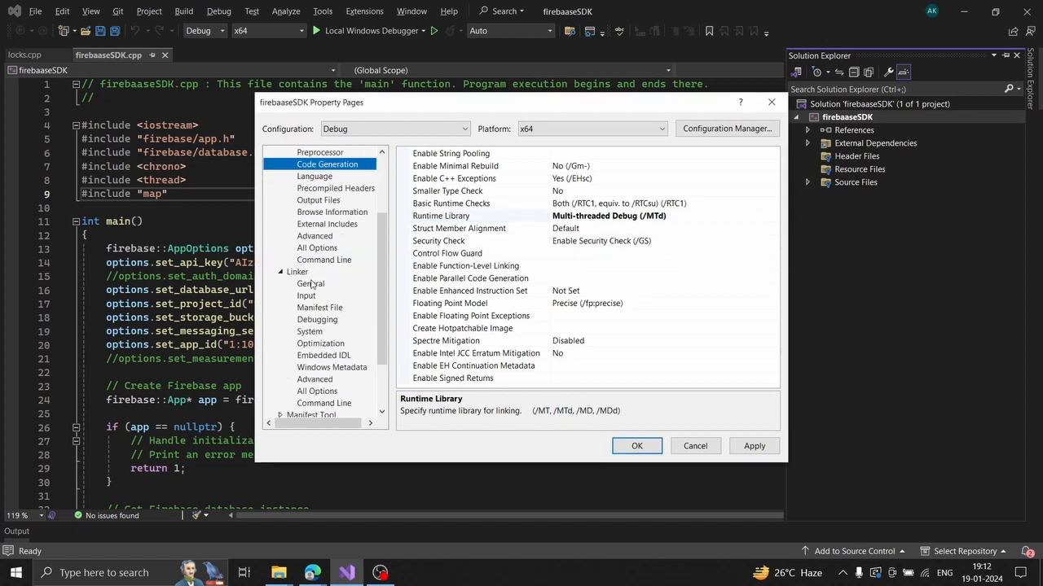
Show Linker General and select the Additional Library Directories setting.
{"action": "scroll", "coordinate": [316, 273], "scroll_direction": "up", "scroll_amount": 1}
{"action": "left_click", "coordinate": [311, 320]}
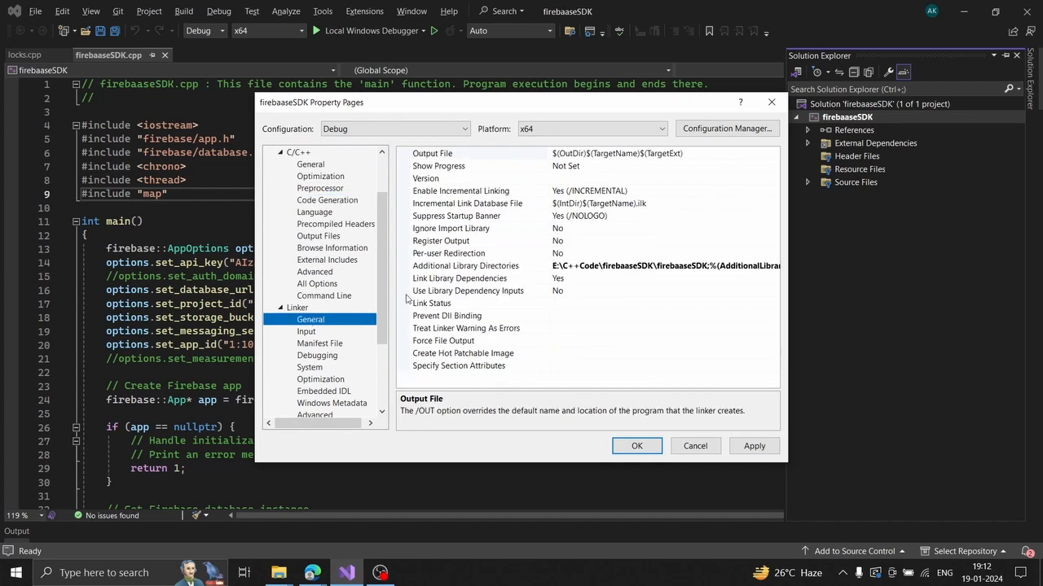
{"action": "left_click", "coordinate": [474, 269]}
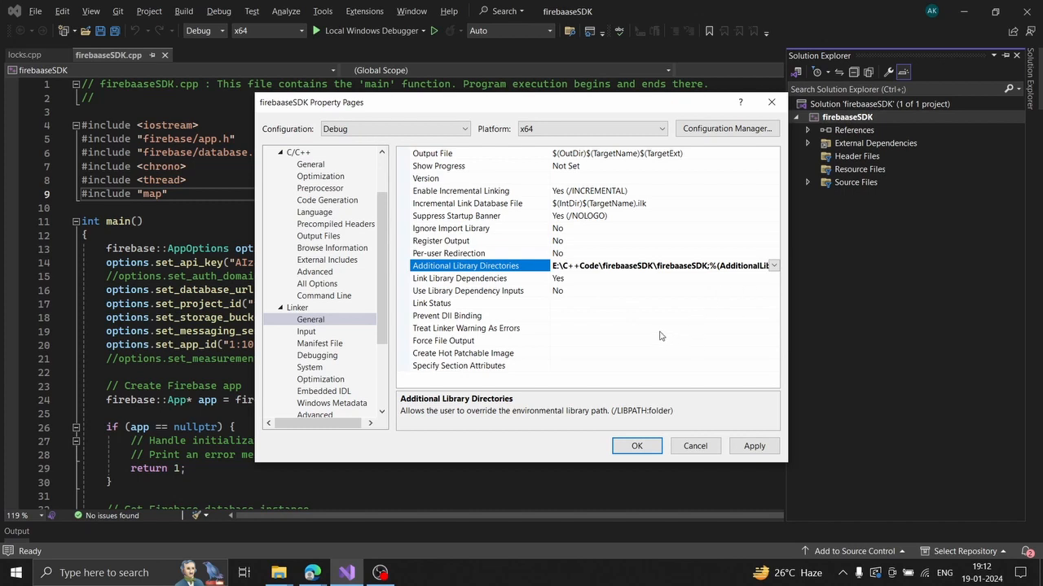
{"action": "mouse_move", "coordinate": [278, 572]}
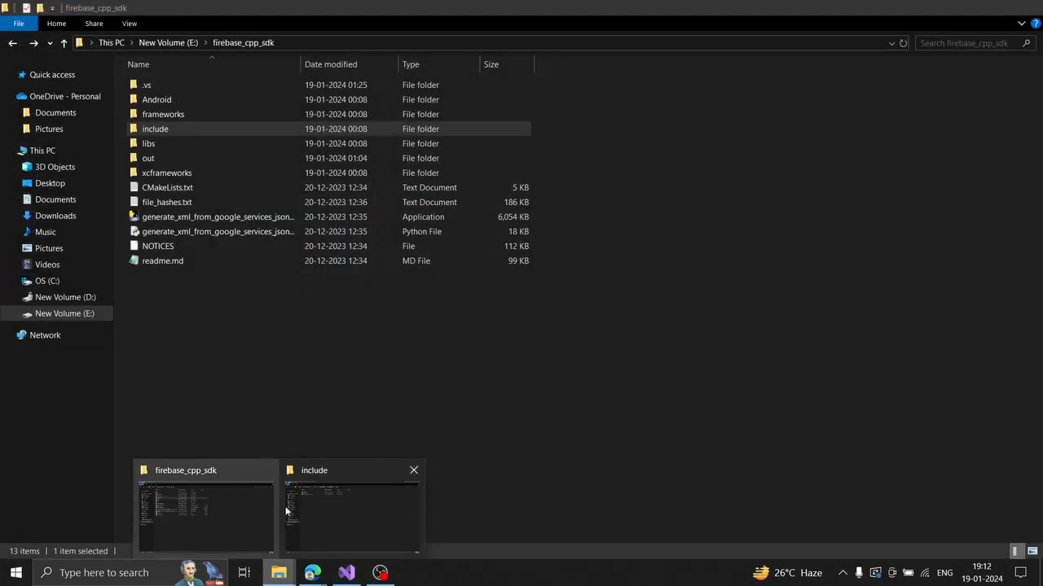
Confirm in Explorer that the Firebase .lib files sit in E:\C++Code\firebaaseSDK\firebaaseSDK.
{"action": "left_click", "coordinate": [298, 506]}
{"action": "left_click", "coordinate": [12, 43]}
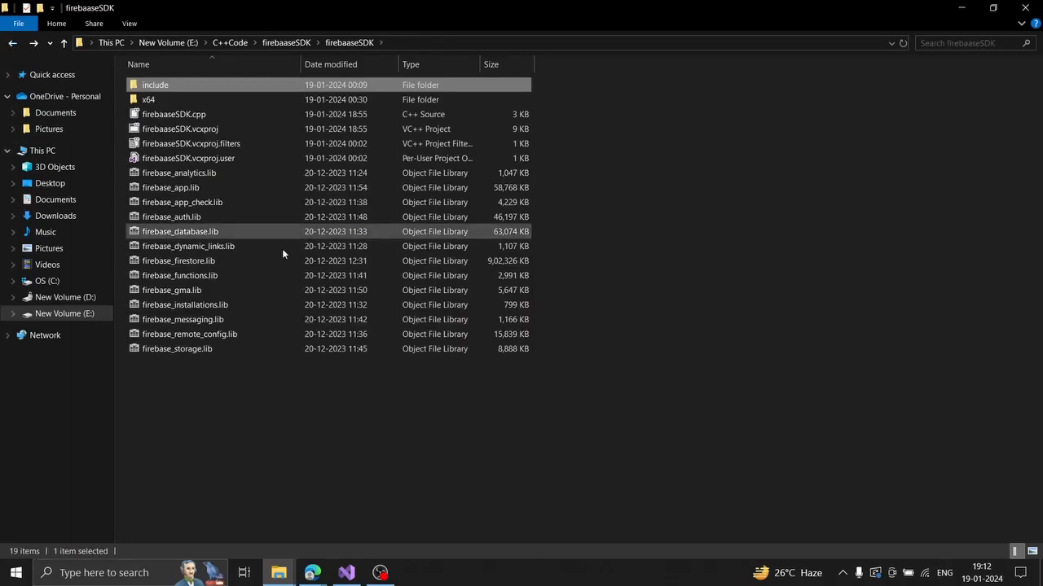
{"action": "left_click_drag", "start_coordinate": [200, 390], "coordinate": [200, 187]}
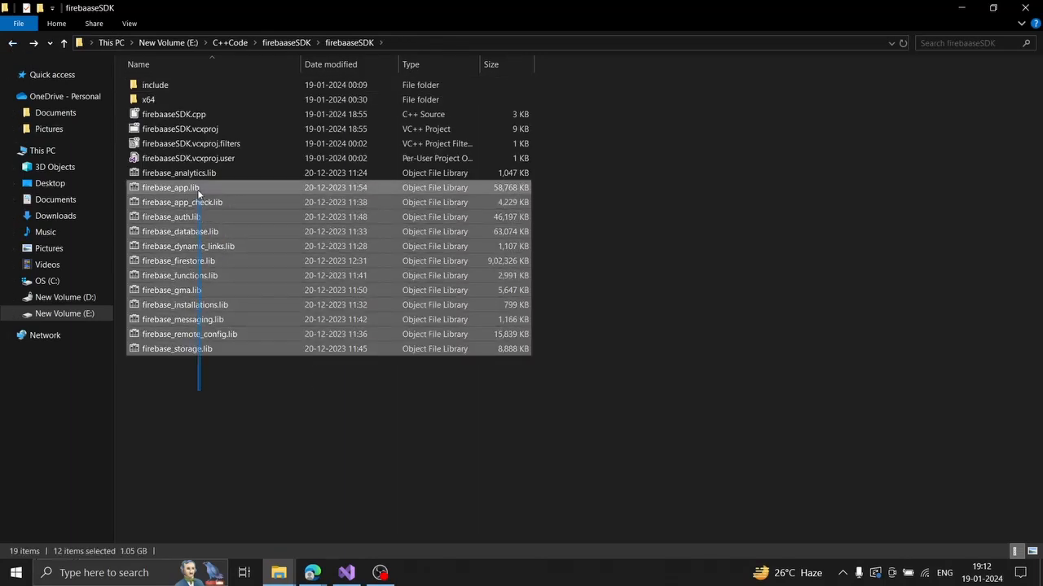
{"action": "left_click", "coordinate": [228, 406]}
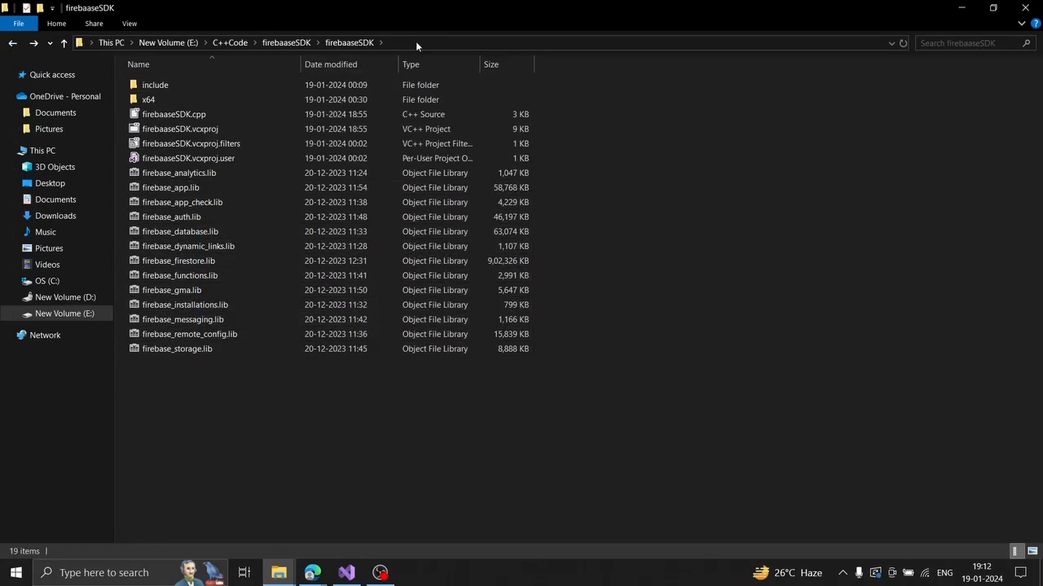
{"action": "left_click", "coordinate": [416, 41]}
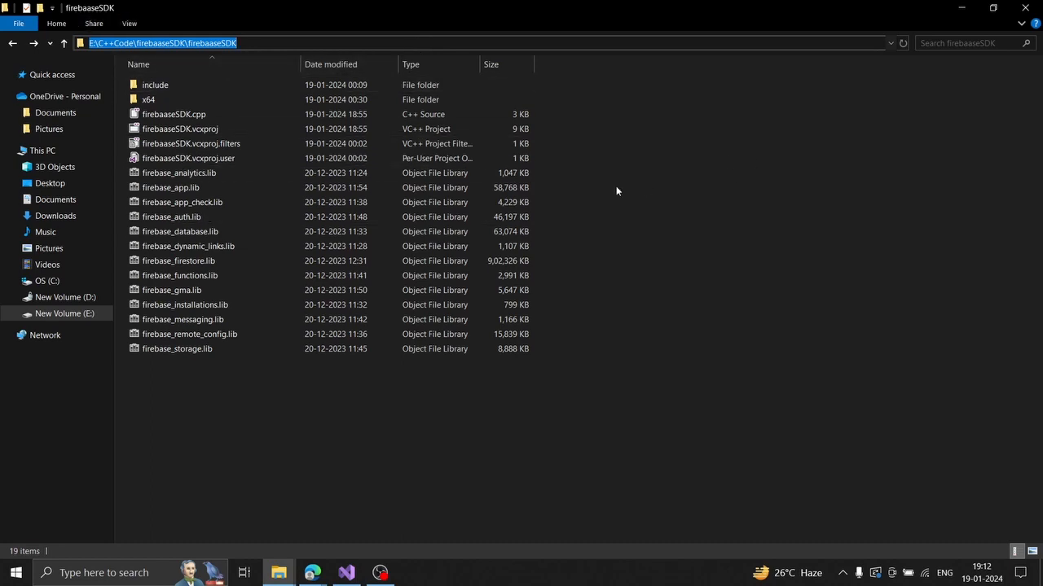
{"action": "left_click", "coordinate": [737, 249]}
{"action": "left_click", "coordinate": [349, 571]}
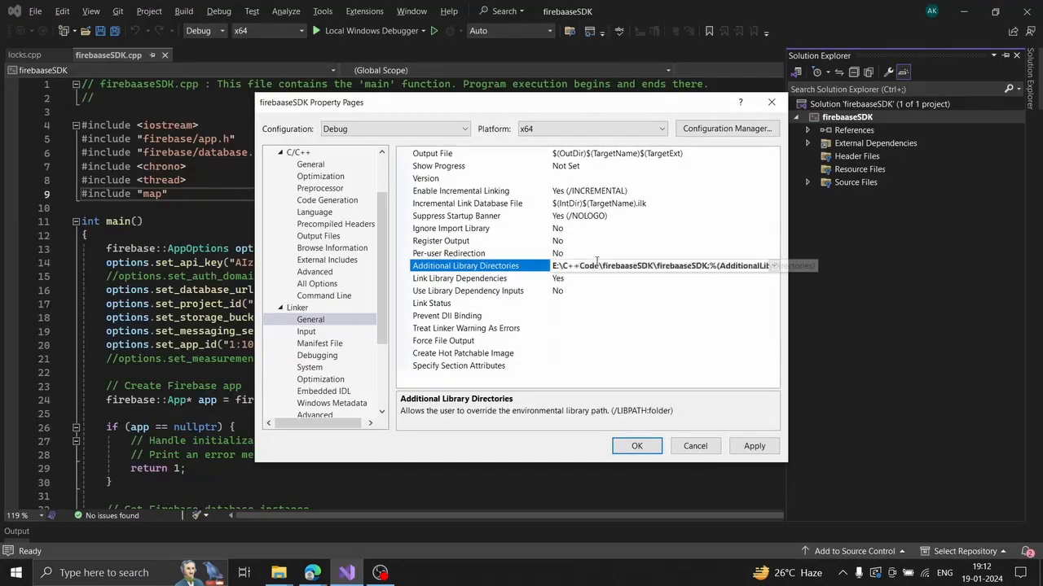
Review the Additional Library Directories editor, then show Linker Input's Additional Dependencies.
{"action": "left_click", "coordinate": [726, 266]}
{"action": "left_click", "coordinate": [774, 266]}
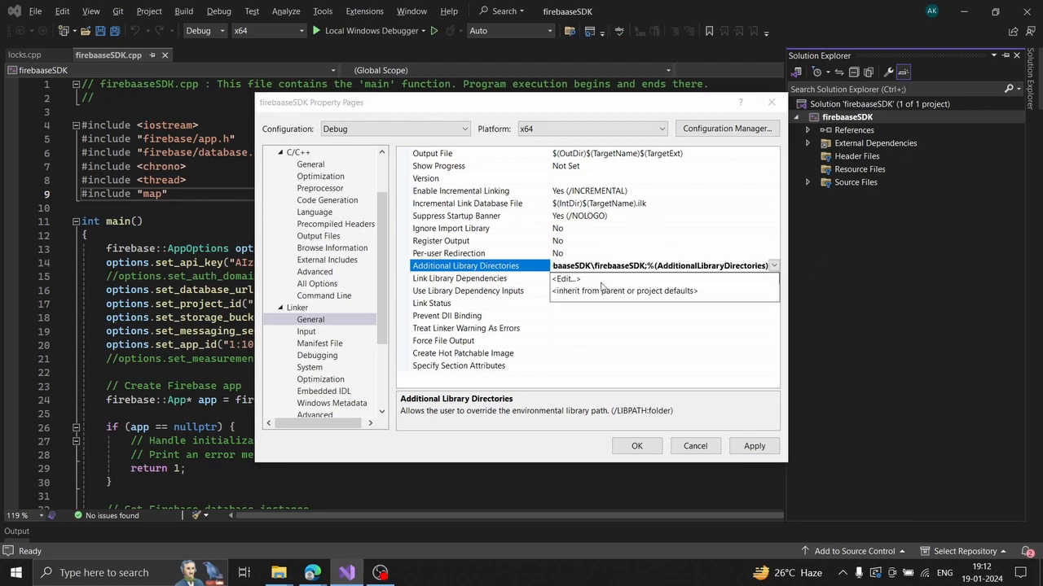
{"action": "left_click", "coordinate": [552, 279]}
{"action": "left_click", "coordinate": [633, 101]}
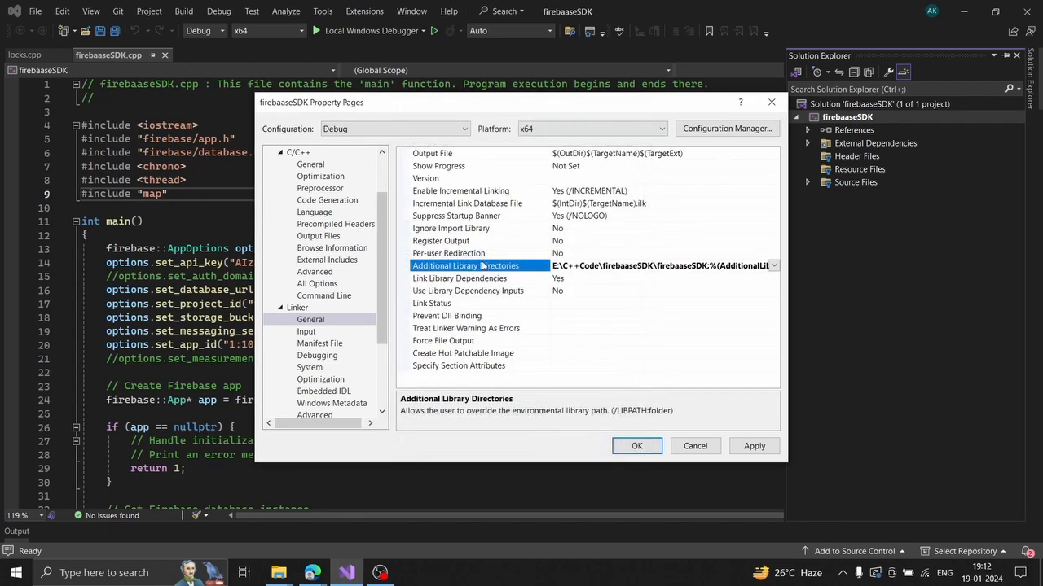
{"action": "left_click", "coordinate": [308, 333]}
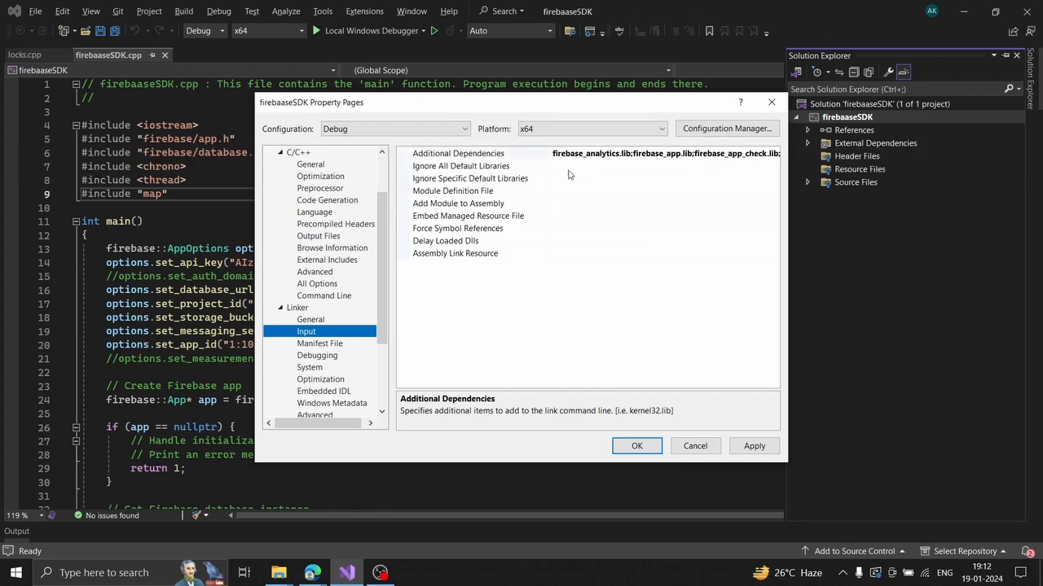
Open the Additional Dependencies editor and compare its Firebase .lib entries with the project folder's 13 .lib files.
{"action": "left_click", "coordinate": [279, 572]}
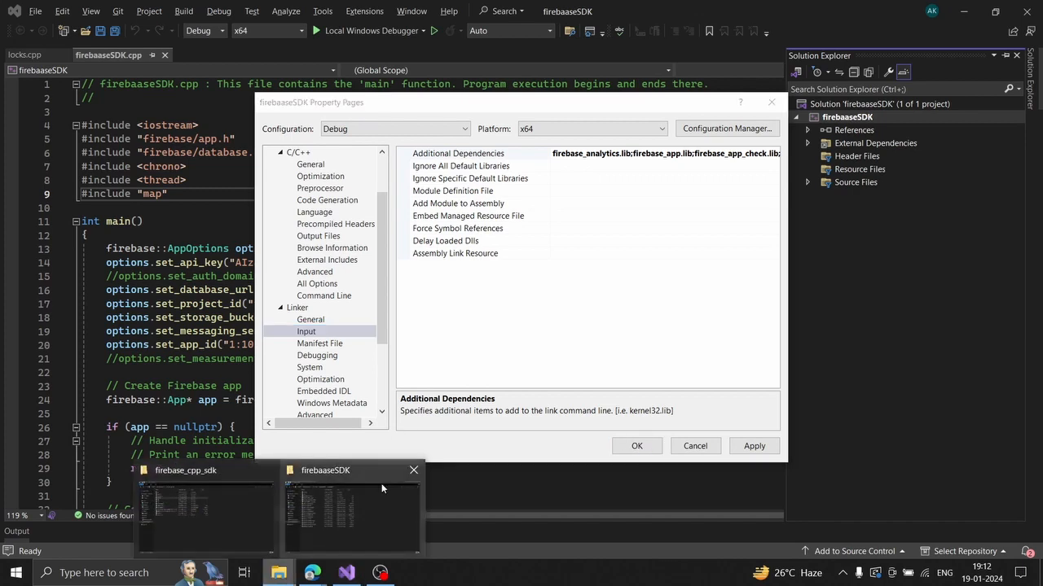
{"action": "left_click", "coordinate": [758, 153]}
{"action": "left_click", "coordinate": [773, 153]}
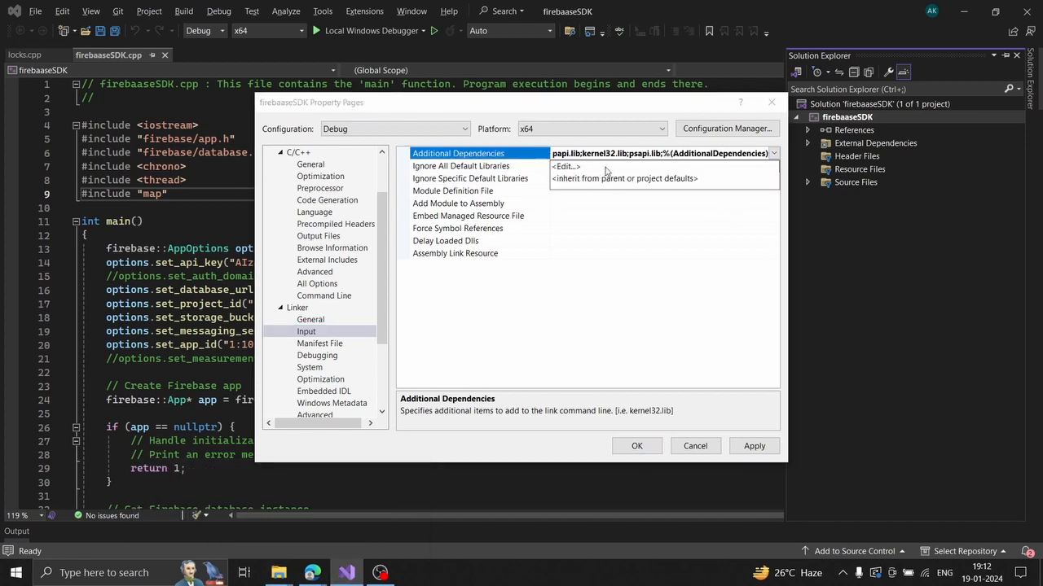
{"action": "left_click", "coordinate": [603, 167]}
{"action": "left_click_drag", "start_coordinate": [493, 178], "coordinate": [407, 123]}
{"action": "key", "text": "alt+Tab"}
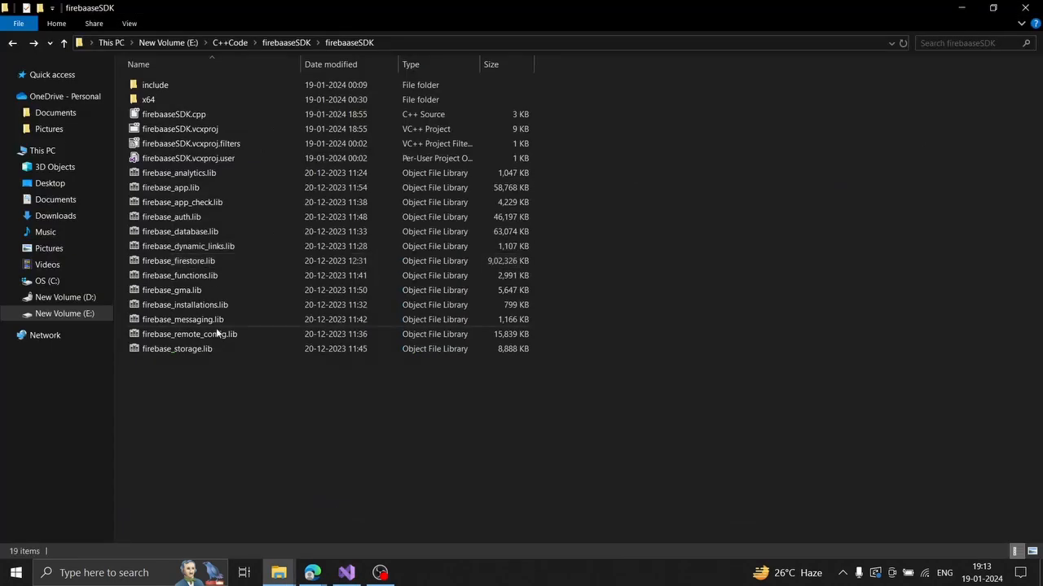
{"action": "left_click_drag", "start_coordinate": [180, 378], "coordinate": [186, 172]}
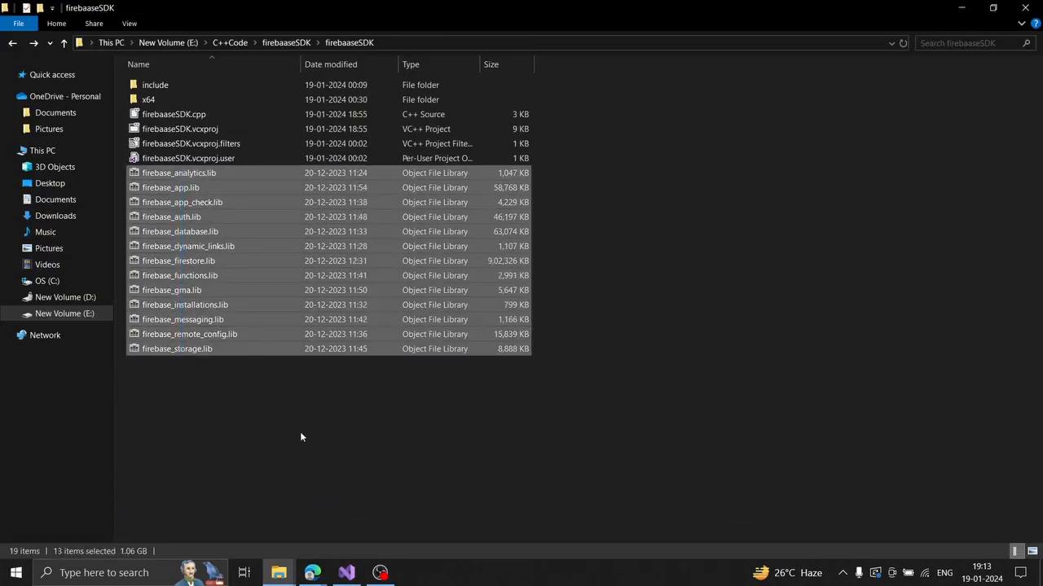
{"action": "key", "text": "alt+Tab"}
{"action": "scroll", "coordinate": [478, 136], "scroll_direction": "down", "scroll_amount": 2}
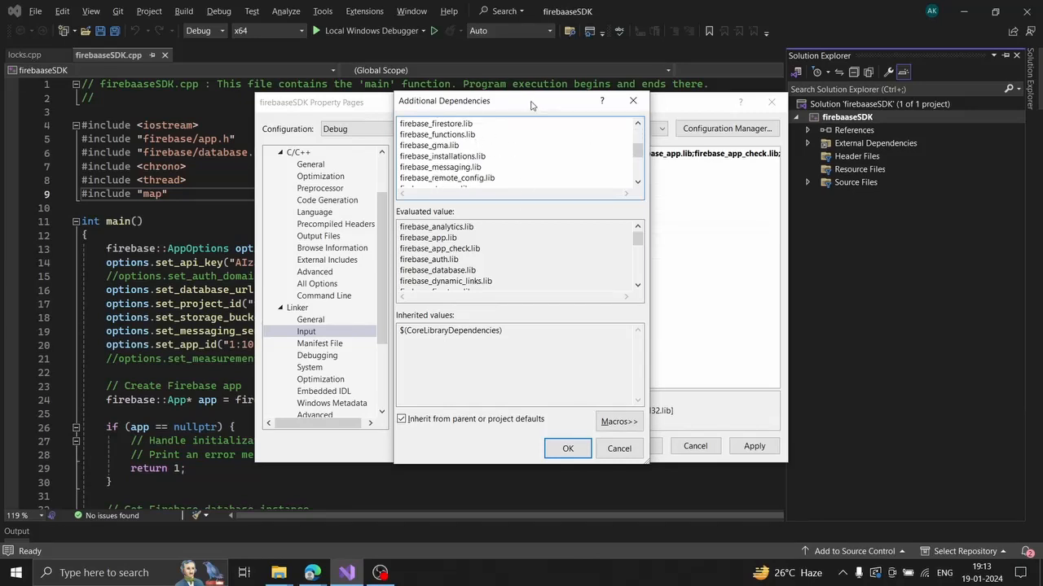
Confirm the Firebase .lib dependencies, followed by ws2_32.lib through psapi.lib, and apply them.
{"action": "left_click_drag", "start_coordinate": [530, 106], "coordinate": [521, 101]}
{"action": "left_click_drag", "start_coordinate": [387, 91], "coordinate": [319, 55]}
{"action": "scroll", "coordinate": [418, 127], "scroll_direction": "down", "scroll_amount": 5}
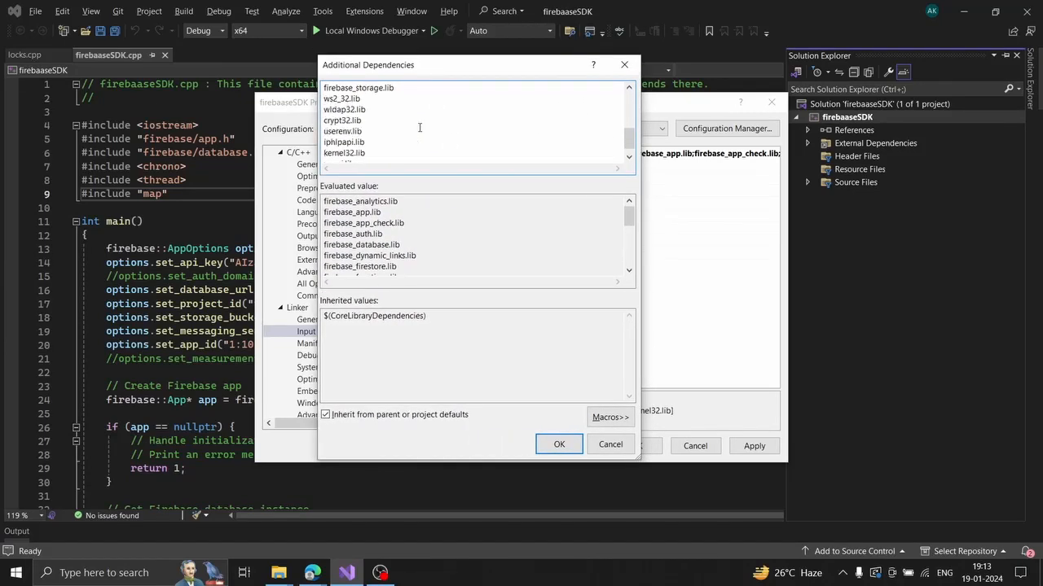
{"action": "left_click_drag", "start_coordinate": [368, 153], "coordinate": [324, 84]}
{"action": "left_click", "coordinate": [391, 124]}
{"action": "mouse_move", "coordinate": [628, 148]}
{"action": "left_mouse_down"}
{"action": "mouse_move", "coordinate": [629, 132]}
{"action": "mouse_move", "coordinate": [629, 149]}
{"action": "left_mouse_up"}
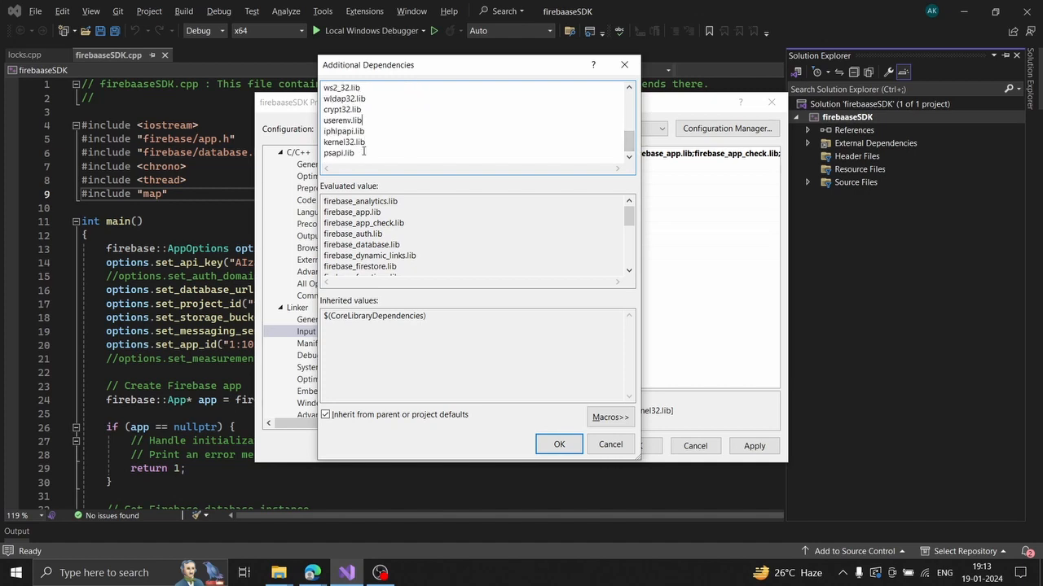
{"action": "left_click_drag", "start_coordinate": [364, 152], "coordinate": [327, 87]}
{"action": "left_click", "coordinate": [389, 141]}
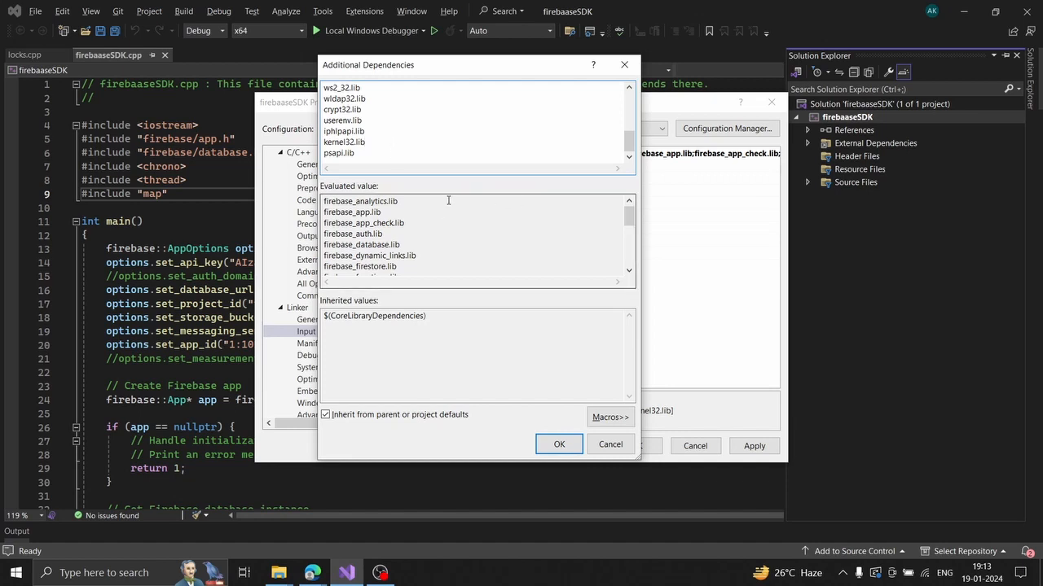
{"action": "left_click", "coordinate": [559, 444]}
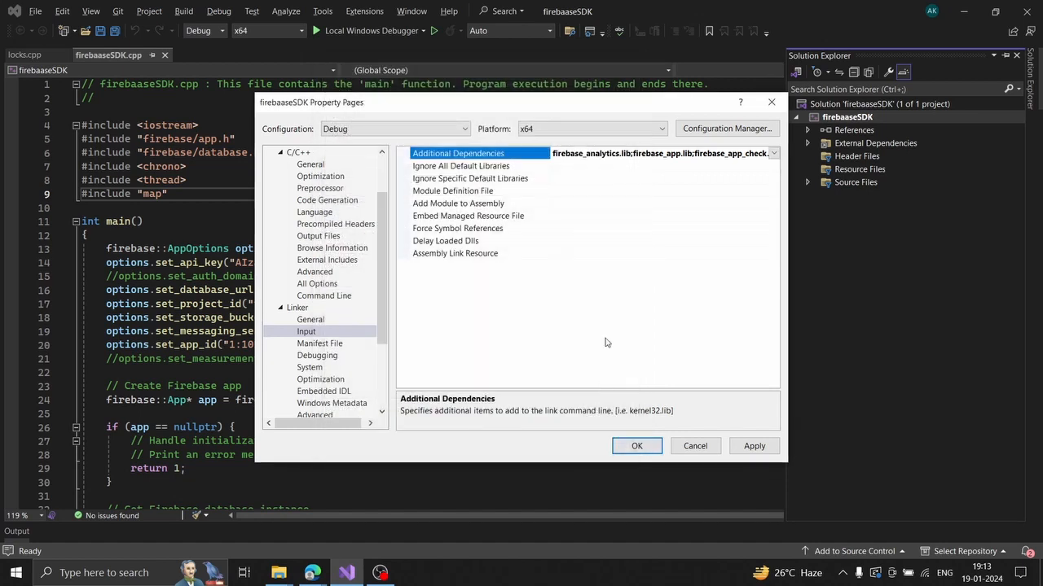
{"action": "left_click", "coordinate": [751, 446]}
Close Property Pages and build; it fails with C4996 strncpy errors in variant.h lines 801 and 827.
{"action": "left_click", "coordinate": [636, 446]}
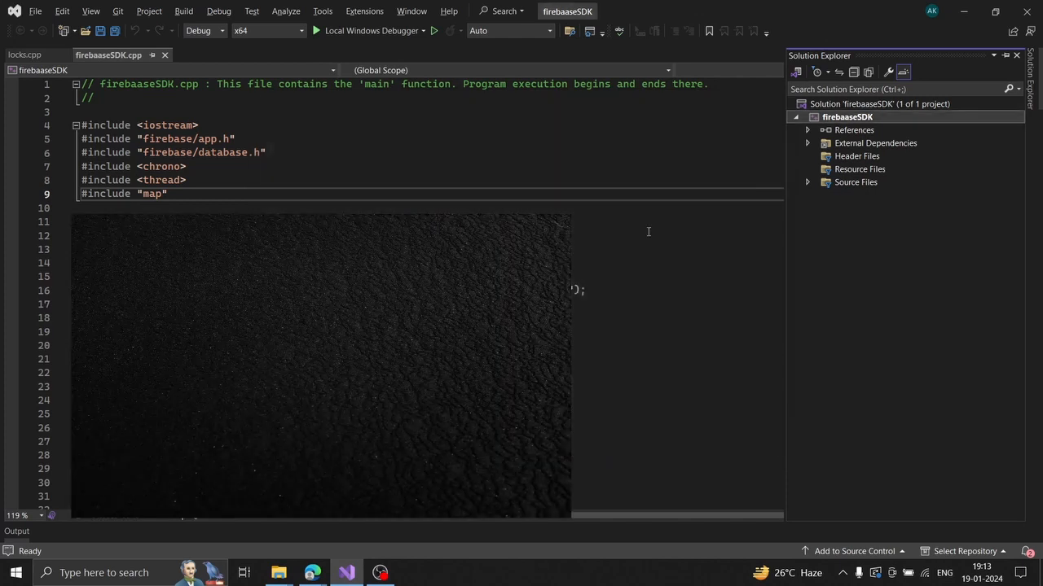
{"action": "left_click", "coordinate": [507, 277]}
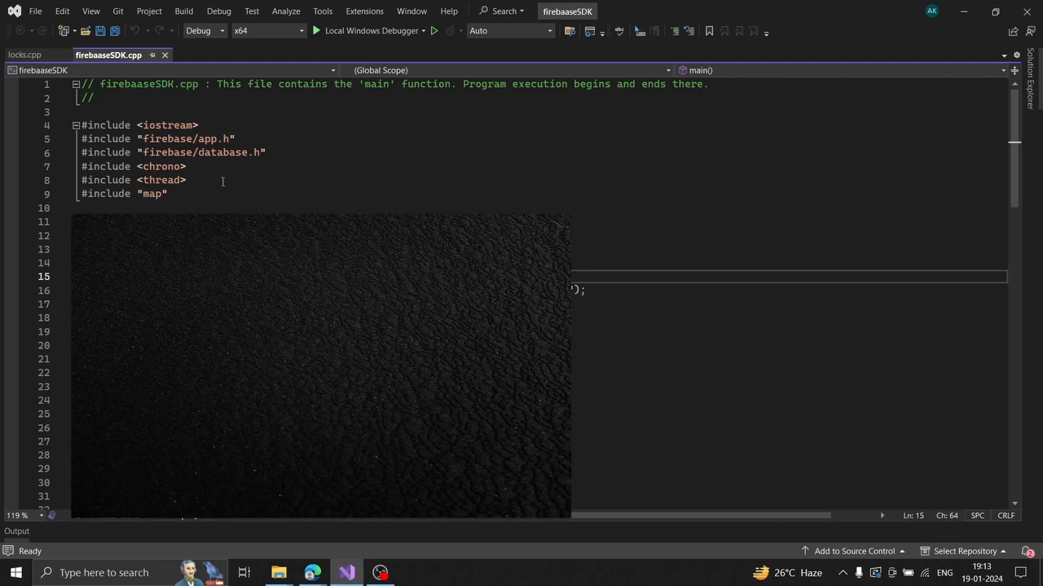
{"action": "left_click_drag", "start_coordinate": [311, 156], "coordinate": [79, 126]}
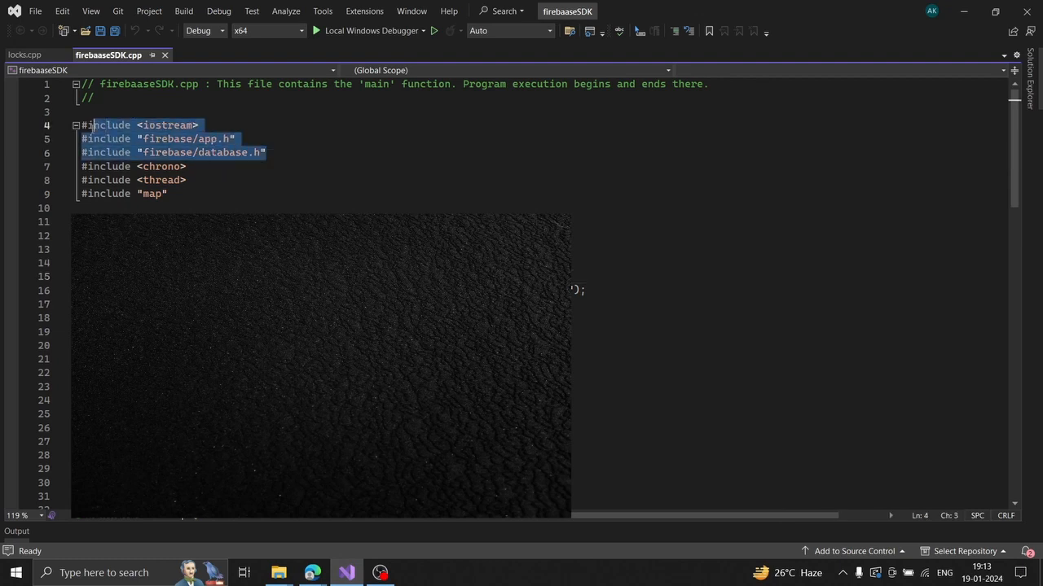
{"action": "left_click", "coordinate": [261, 189]}
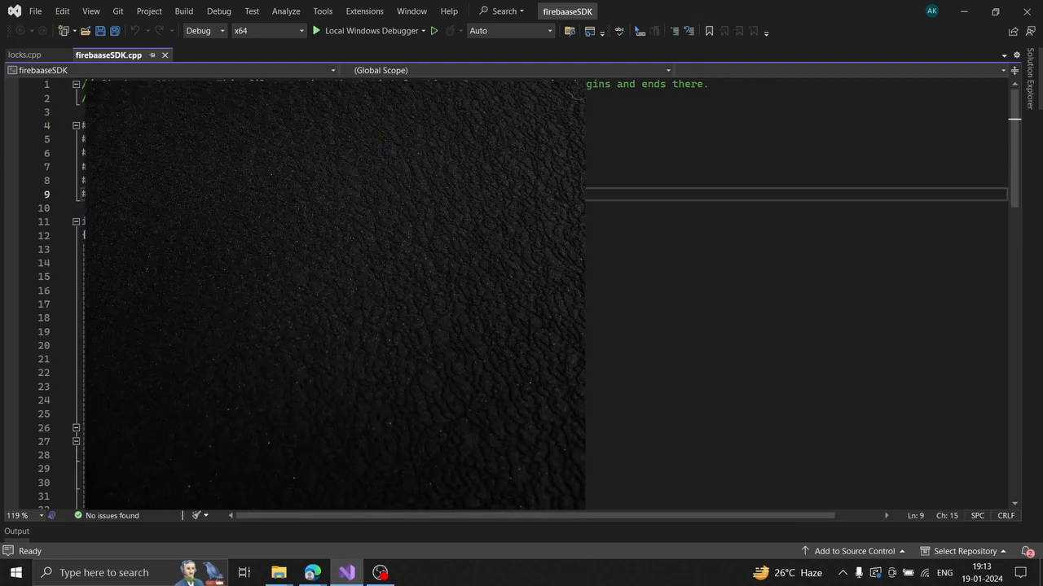
{"action": "scroll", "coordinate": [260, 189], "scroll_direction": "down", "scroll_amount": 10}
{"action": "scroll", "coordinate": [264, 180], "scroll_direction": "up", "scroll_amount": 10}
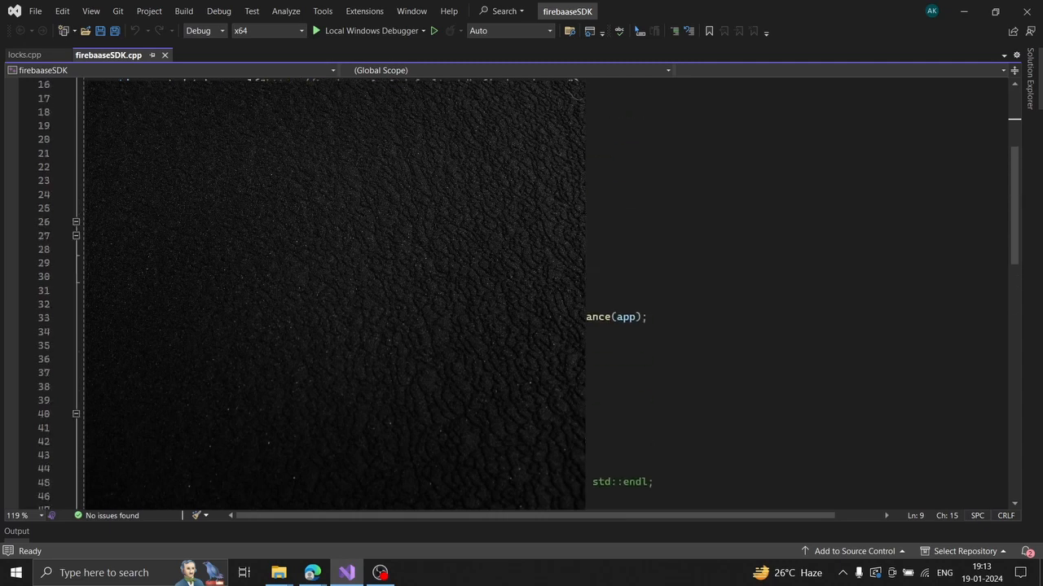
{"action": "key", "text": "ctrl+shift+b"}
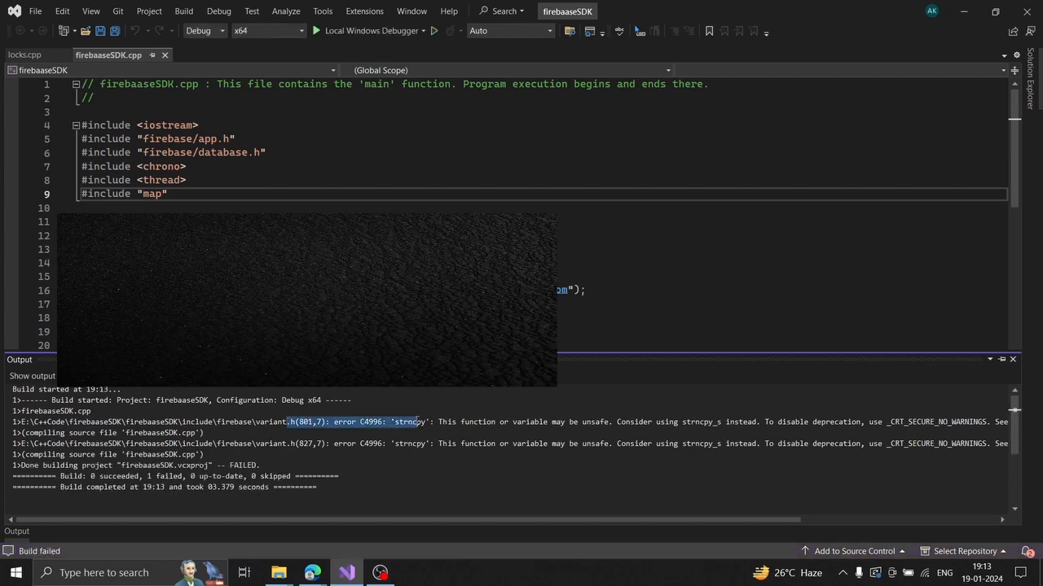
{"action": "left_click", "coordinate": [290, 463]}
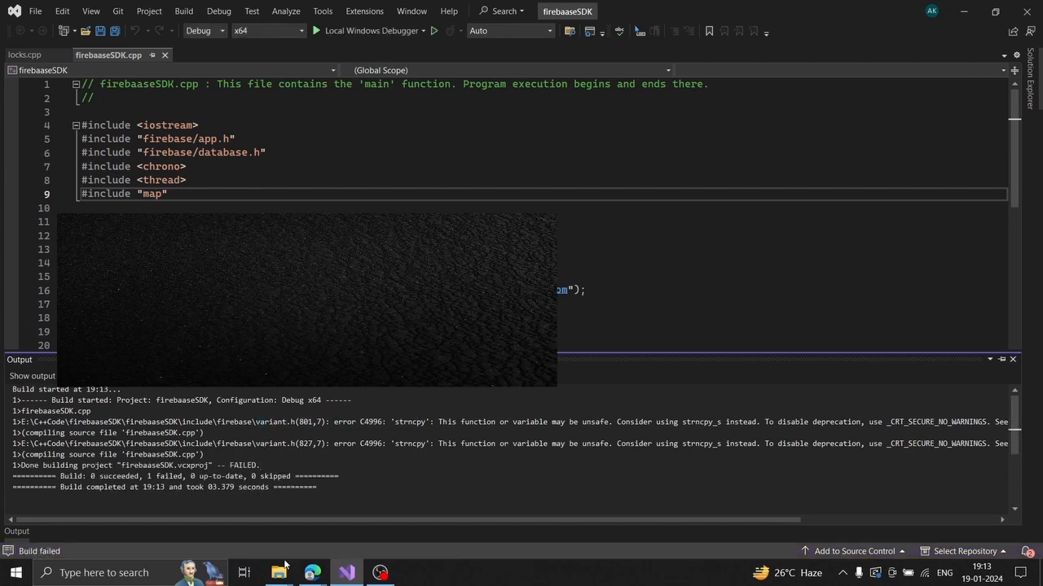
Open variant.h from the firebaaseSDK include\firebase folder in Notepad for editing.
{"action": "mouse_move", "coordinate": [284, 565]}
{"action": "mouse_move", "coordinate": [311, 510]}
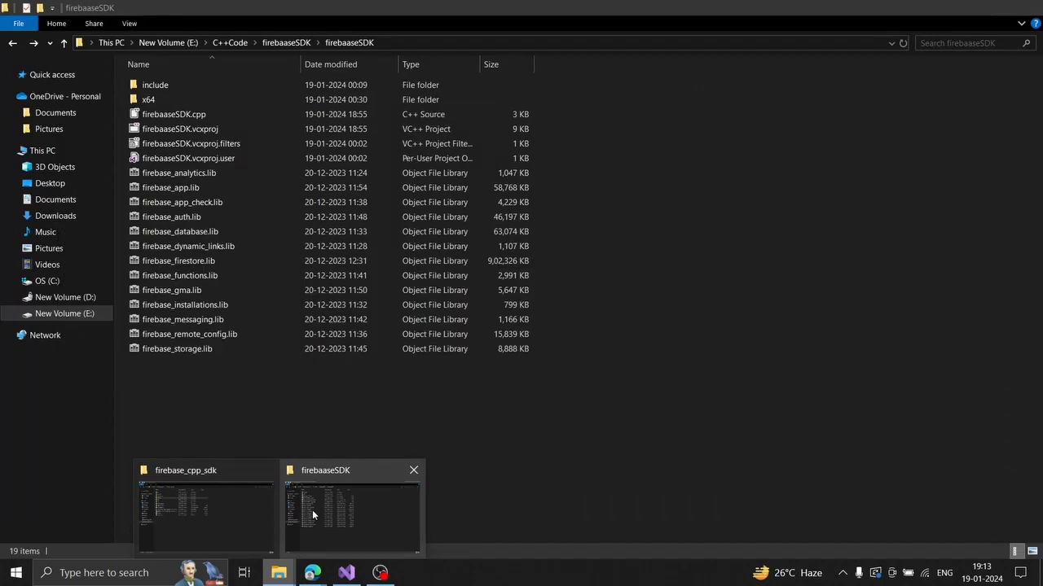
{"action": "left_click", "coordinate": [321, 510]}
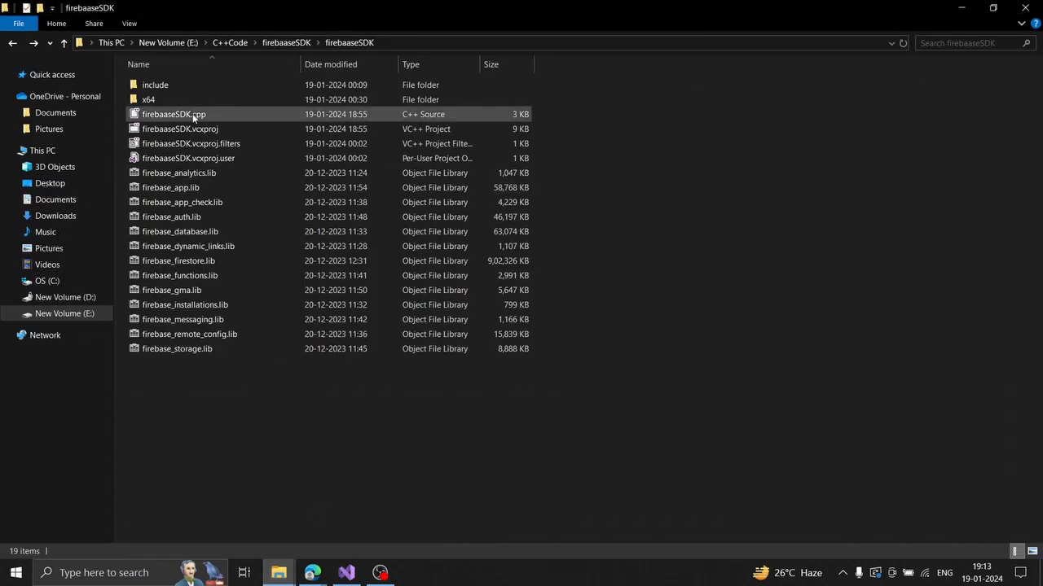
{"action": "double_click", "coordinate": [177, 84]}
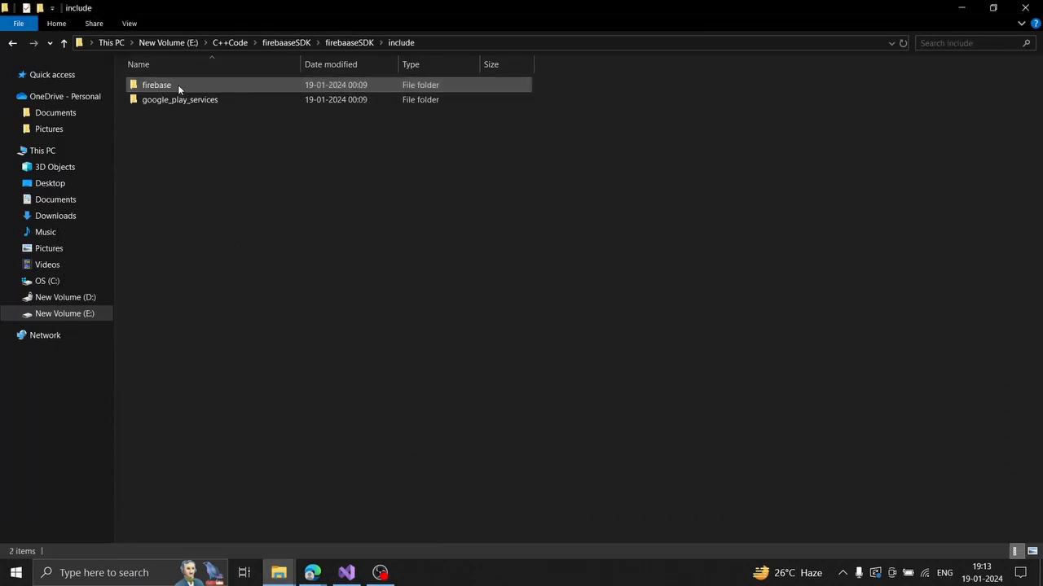
{"action": "double_click", "coordinate": [183, 87]}
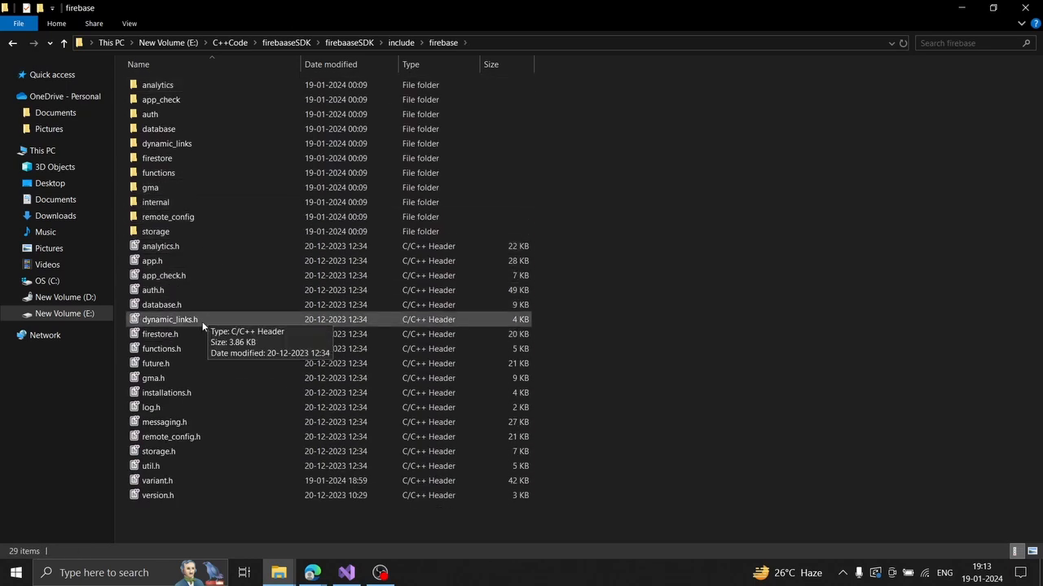
{"action": "double_click", "coordinate": [184, 481]}
{"action": "right_click", "coordinate": [187, 476]}
{"action": "left_click", "coordinate": [214, 208]}
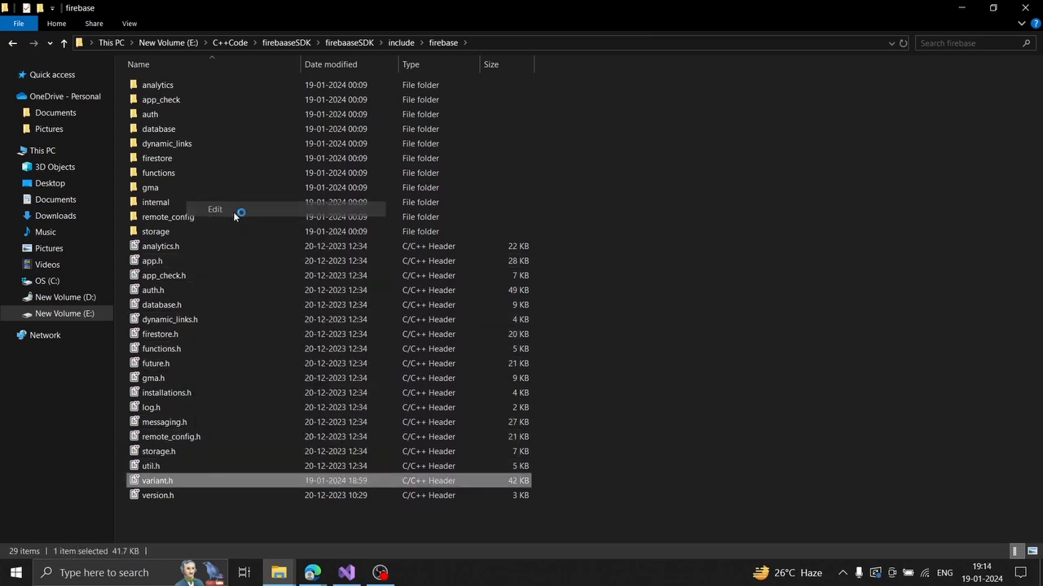
{"action": "left_click_drag", "start_coordinate": [899, 151], "coordinate": [899, 322]}
{"action": "left_click", "coordinate": [511, 349]}
Change the first strncpy call in variant.h (line 801) to strncpy_s.
{"action": "scroll", "coordinate": [446, 366], "scroll_direction": "down", "scroll_amount": 4}
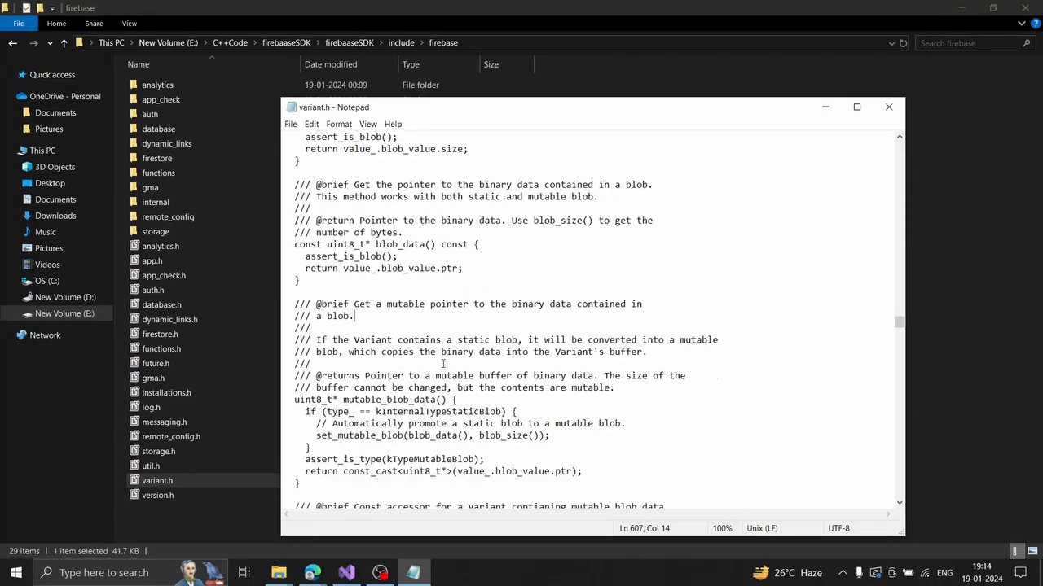
{"action": "double_click", "coordinate": [446, 352]}
{"action": "scroll", "coordinate": [447, 366], "scroll_direction": "down", "scroll_amount": 15}
{"action": "scroll", "coordinate": [448, 366], "scroll_direction": "down", "scroll_amount": 20}
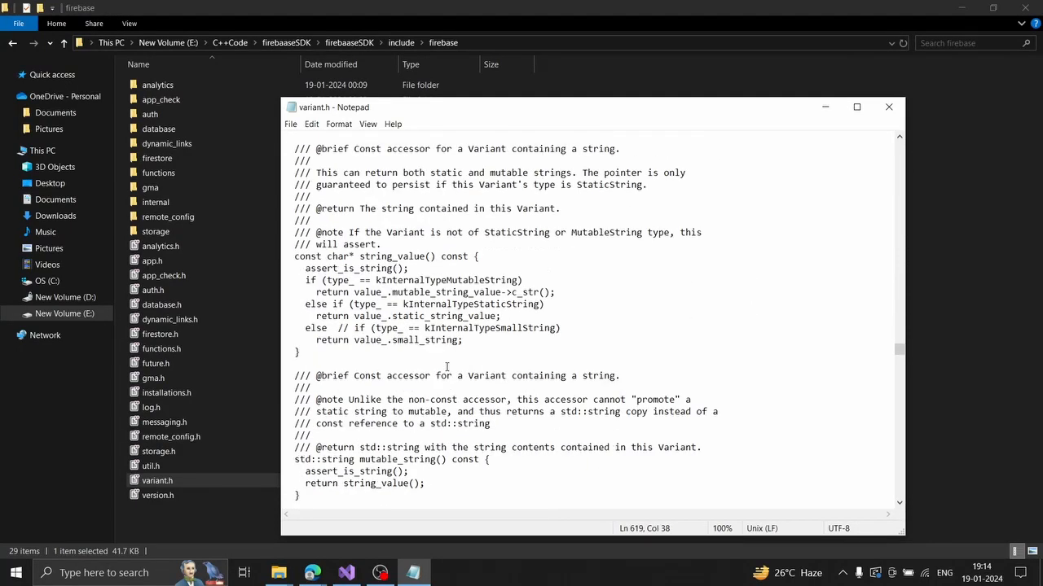
{"action": "left_click", "coordinate": [447, 366]}
{"action": "scroll", "coordinate": [449, 375], "scroll_direction": "down", "scroll_amount": 13}
{"action": "scroll", "coordinate": [450, 390], "scroll_direction": "down", "scroll_amount": 5}
{"action": "left_click", "coordinate": [448, 388]}
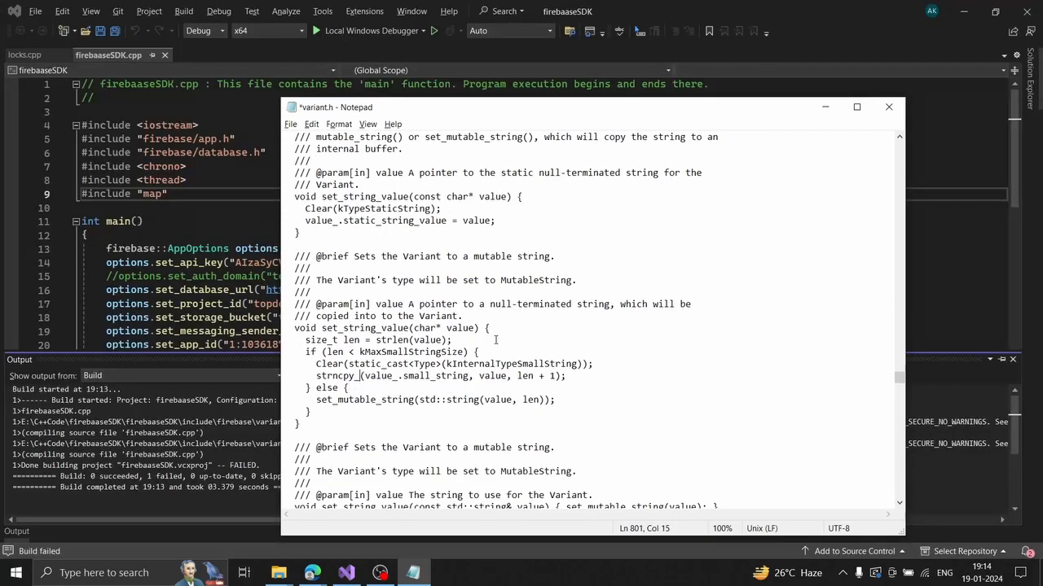
{"action": "left_click", "coordinate": [355, 376]}
{"action": "type", "text": "_s"}
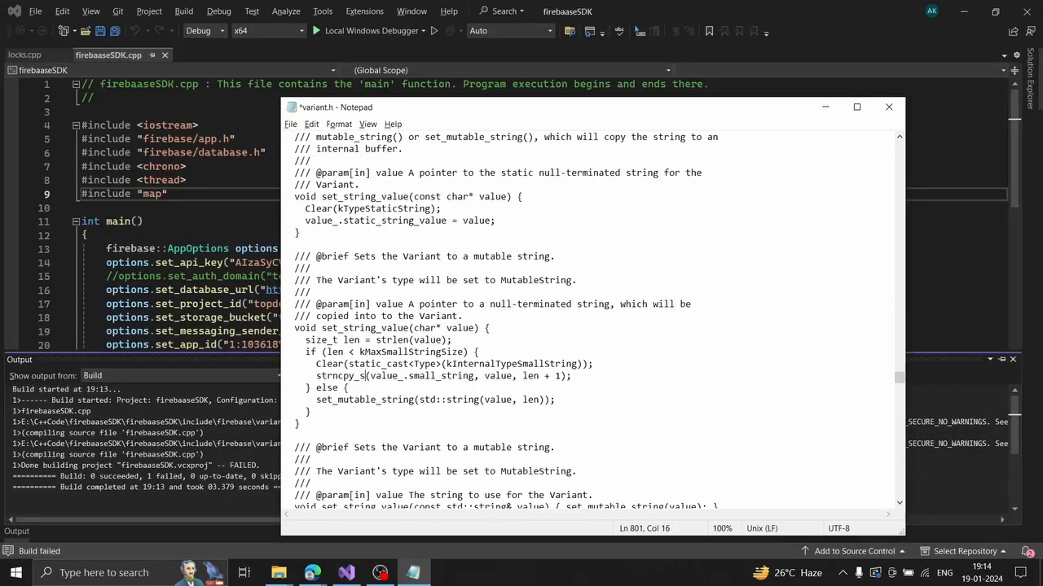
Change the second strncpy call (line 827) to strncpy_s, then save and close variant.h.
{"action": "scroll", "coordinate": [384, 340], "scroll_direction": "down", "scroll_amount": 2}
{"action": "scroll", "coordinate": [380, 330], "scroll_direction": "down", "scroll_amount": 6}
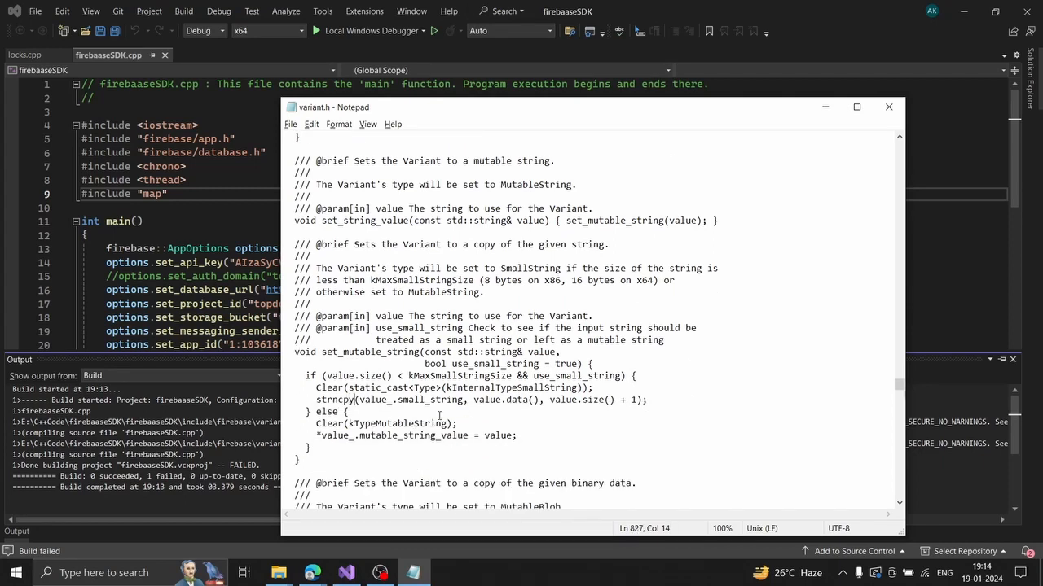
{"action": "type", "text": "_s"}
{"action": "key", "text": "ctrl+s"}
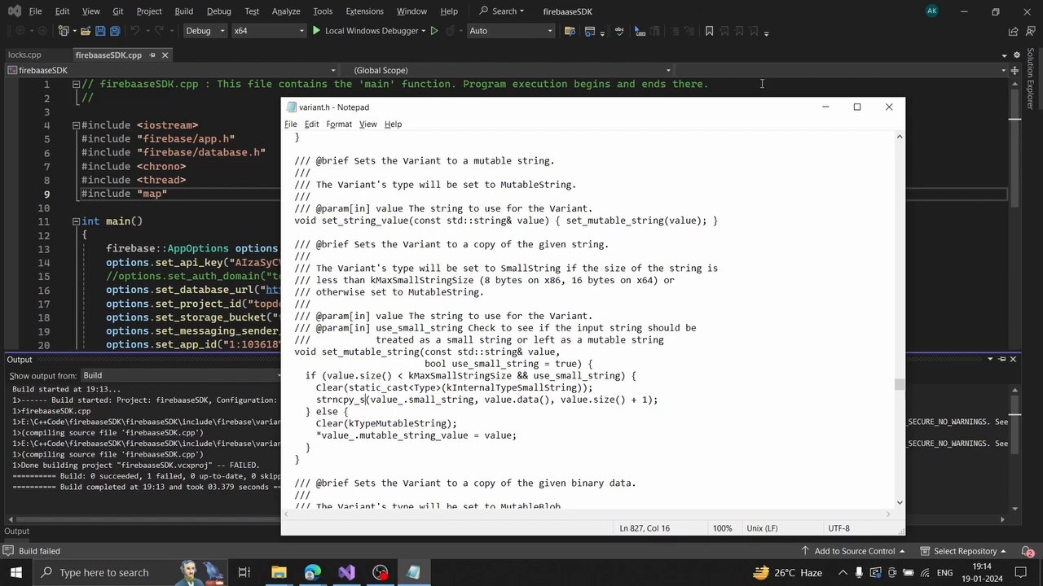
{"action": "left_click", "coordinate": [889, 106]}
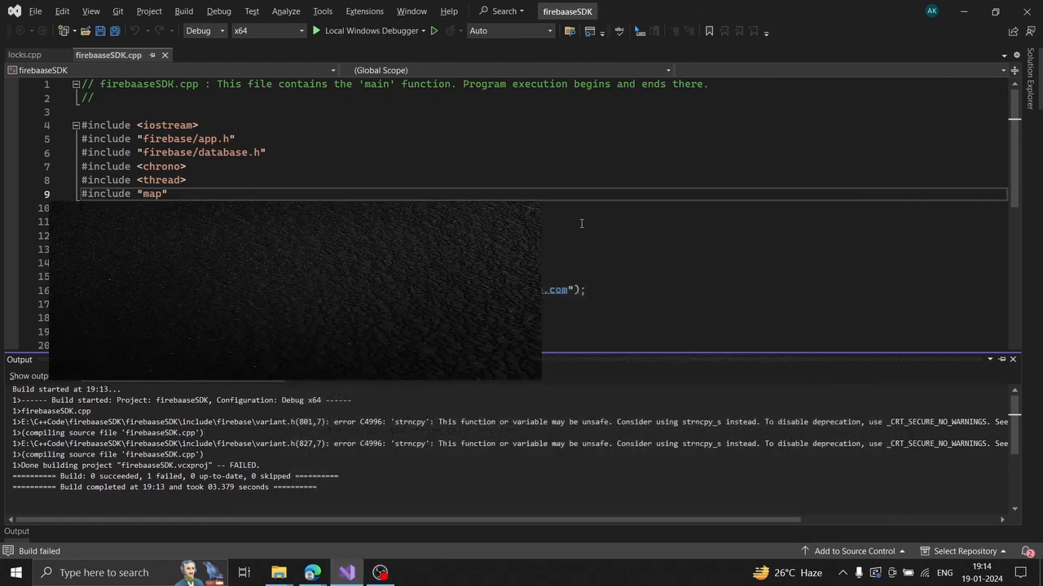
Rebuild firebaaseSDK with Ctrl+Shift+B, getting 1 succeeded, 0 failed and firebaaseSDK.exe.
{"action": "left_click", "coordinate": [624, 210]}
{"action": "key", "text": "ctrl+shift+b"}
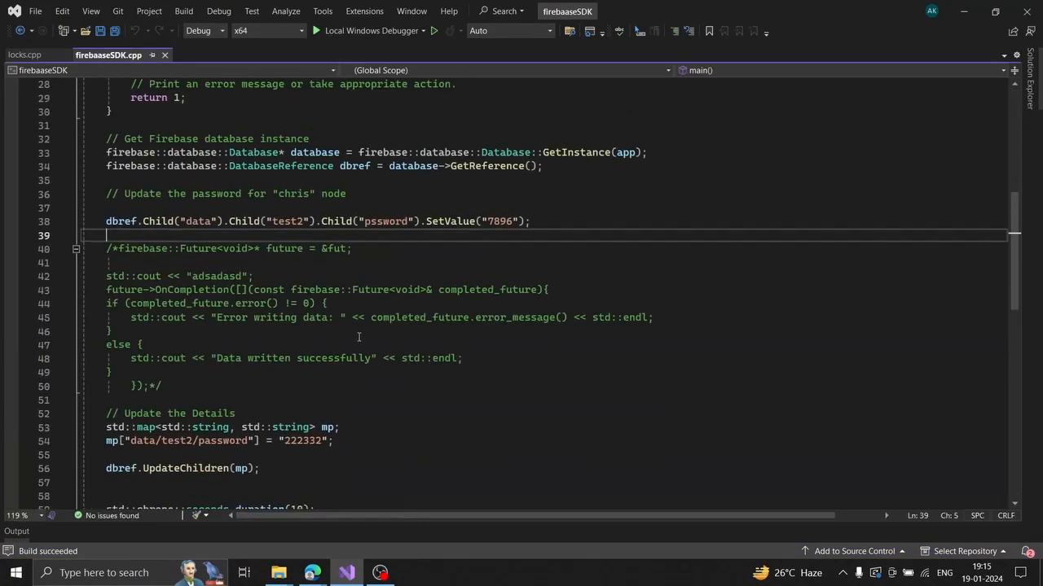
{"action": "scroll", "coordinate": [357, 336], "scroll_direction": "up", "scroll_amount": 2}
{"action": "left_click_drag", "start_coordinate": [105, 138], "coordinate": [320, 461]}
{"action": "left_click", "coordinate": [320, 461]}
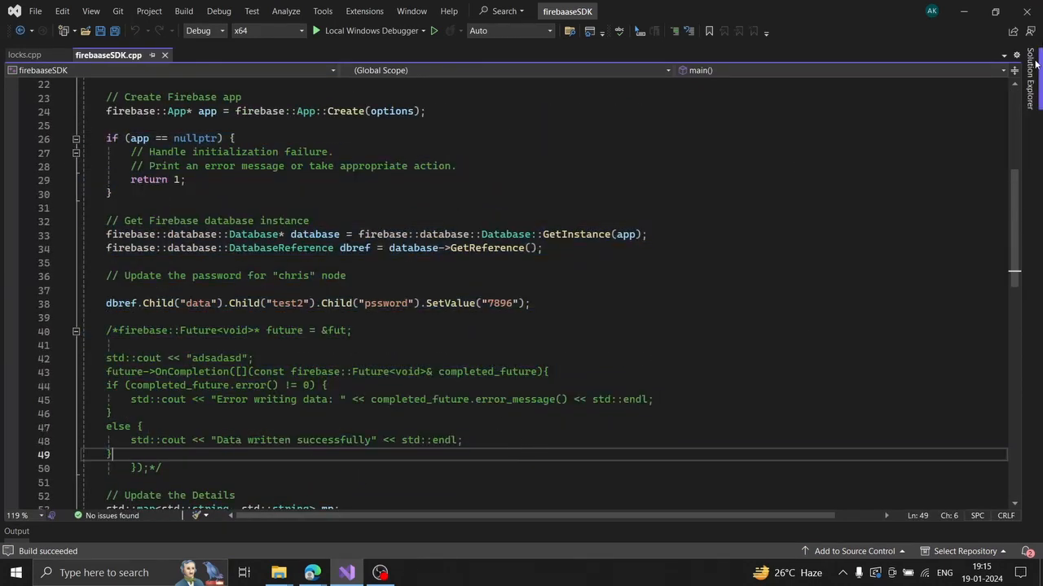